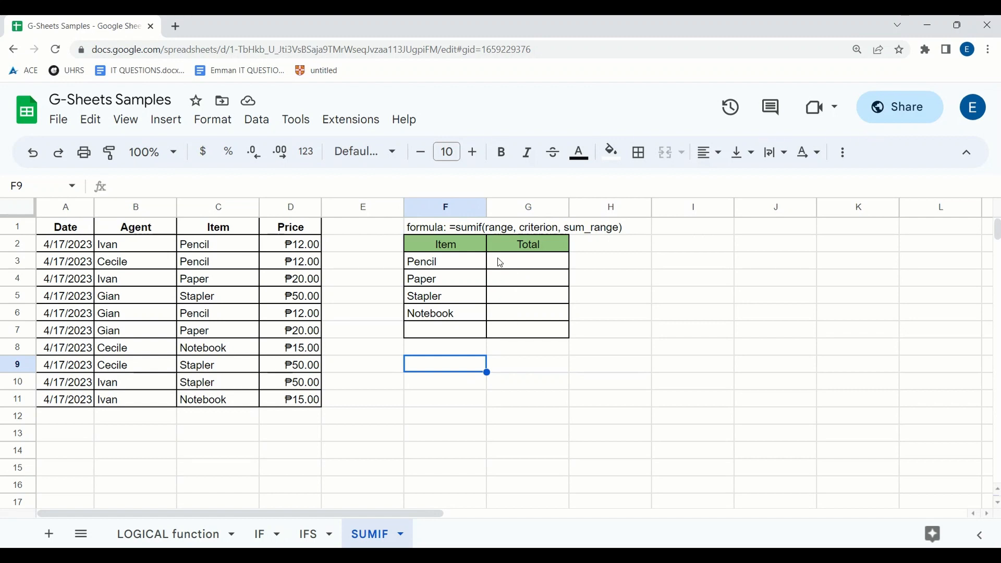
Enter =sumif(C2:C11,"Pencil", D2:D11) as the Pencil total in G3
click(431, 233)
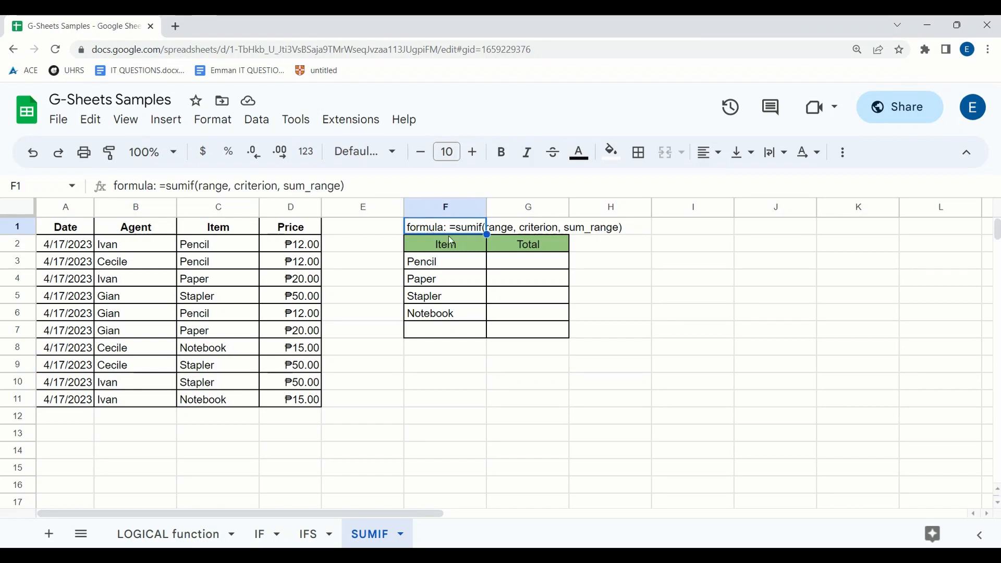
click(510, 265)
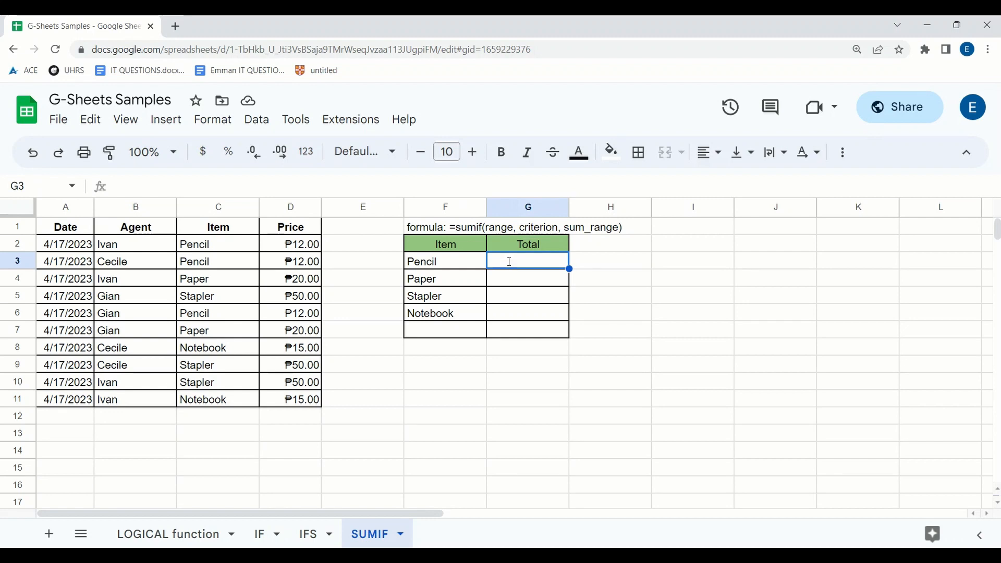
text(=sumif()
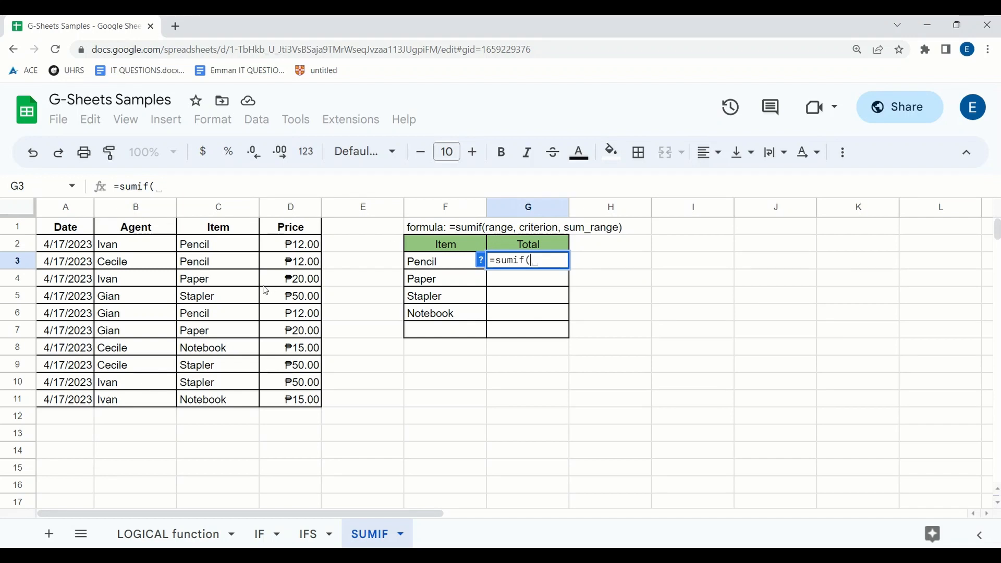
drag(203, 246, 215, 400)
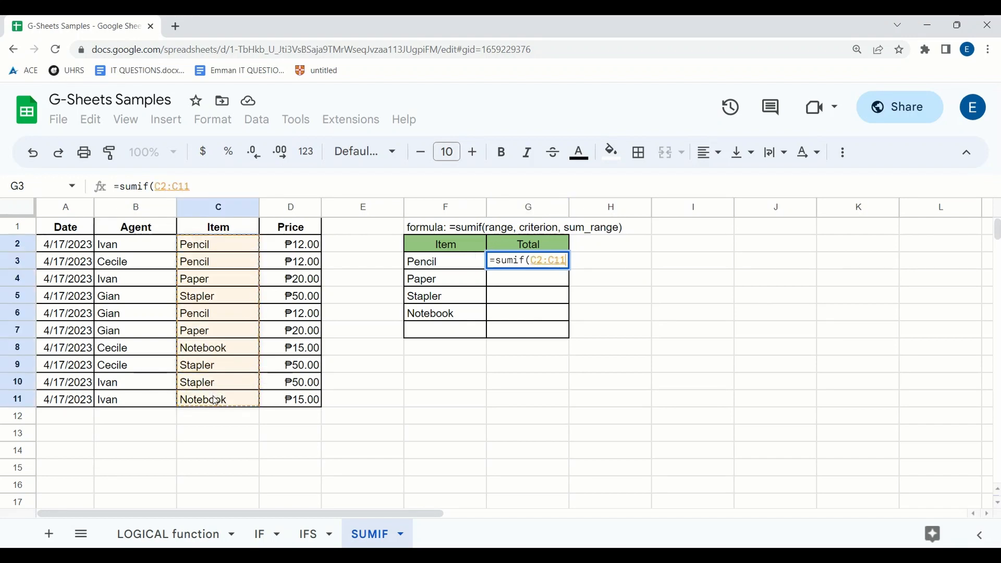
text(,)
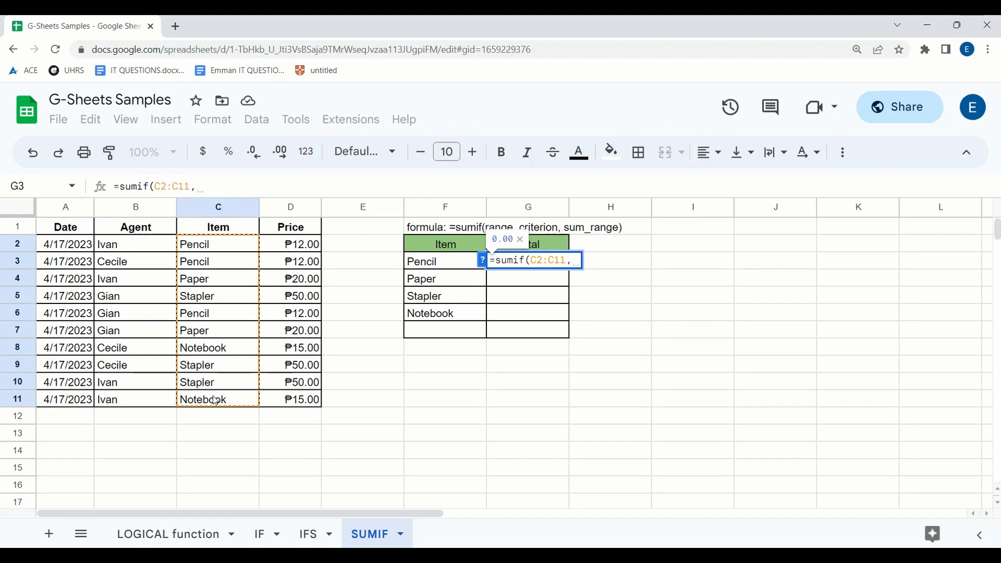
text("Pec)
key(BackSpace)
text(ncil")
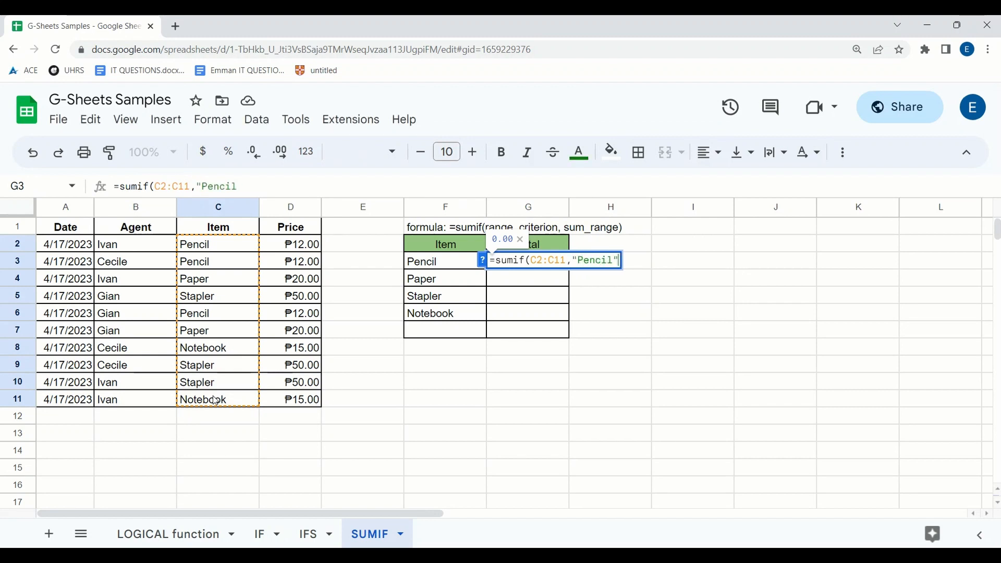
text(,)
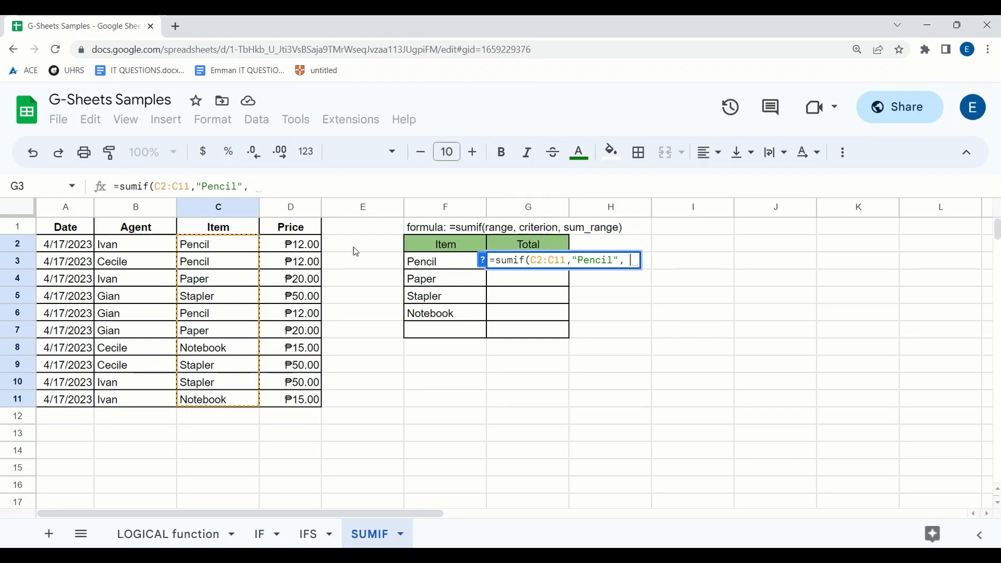
drag(297, 245, 293, 403)
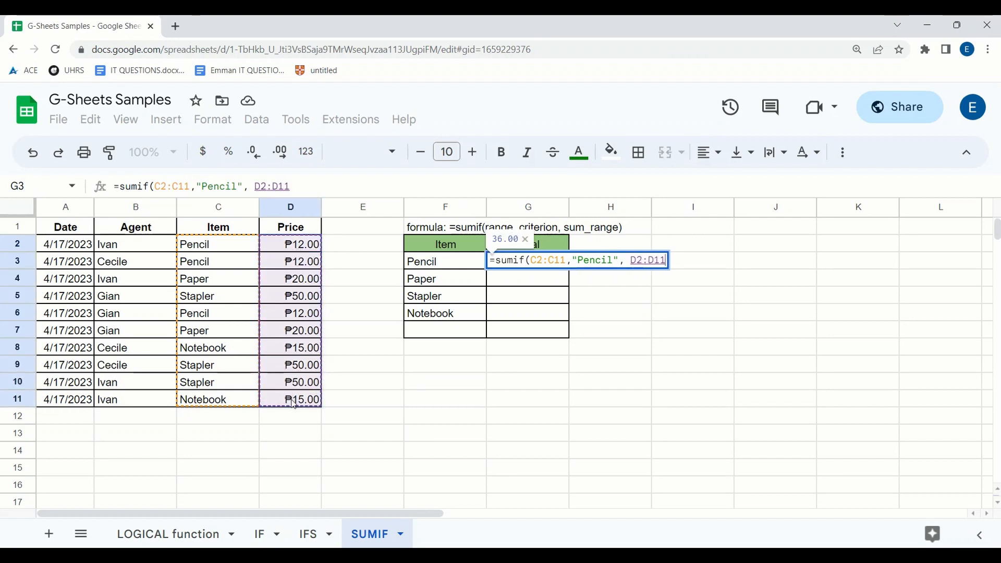
text())
key(Return)
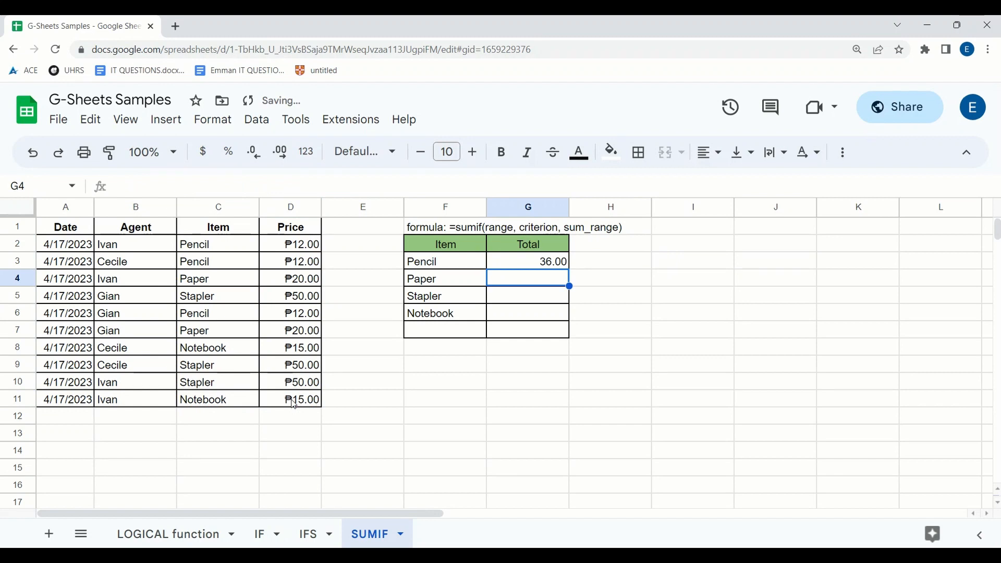
Replace the "Pencil" text criterion in the G3 formula with a reference to cell F3
click(545, 259)
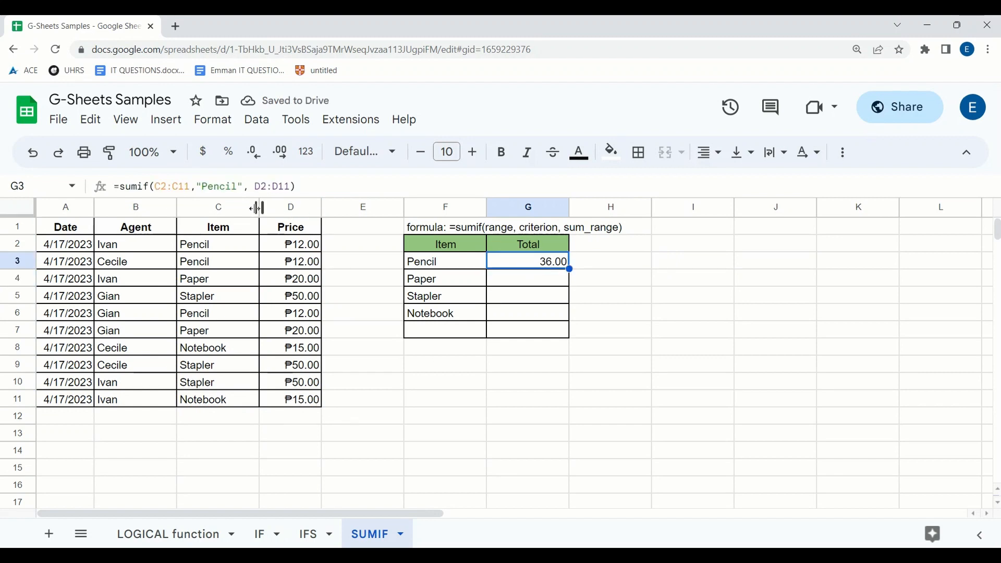
click(245, 186)
key(BackSpace)
key(BackSpace)
key(BackSpace)
key(BackSpace)
key(BackSpace)
key(BackSpace)
key(BackSpace)
key(BackSpace)
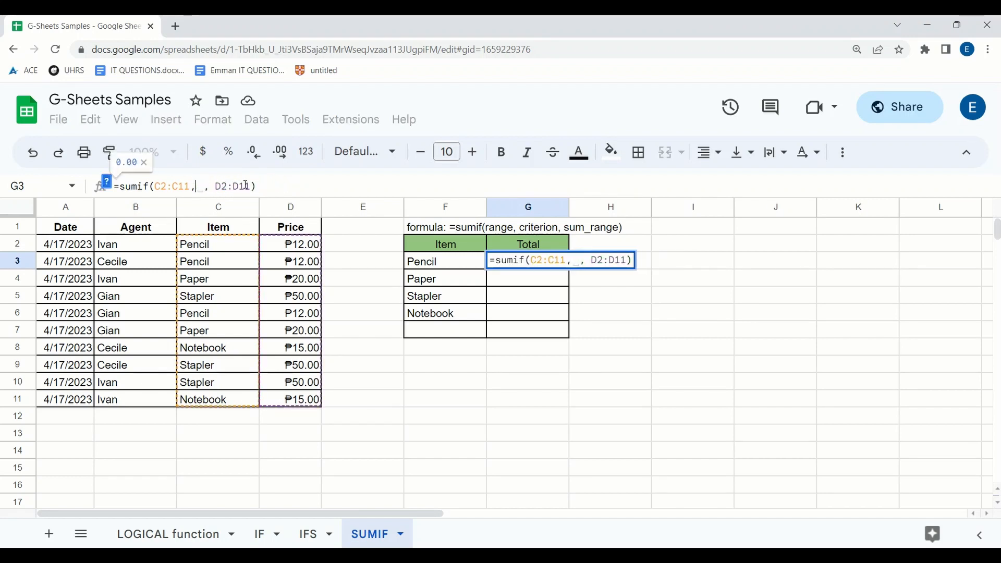
click(427, 264)
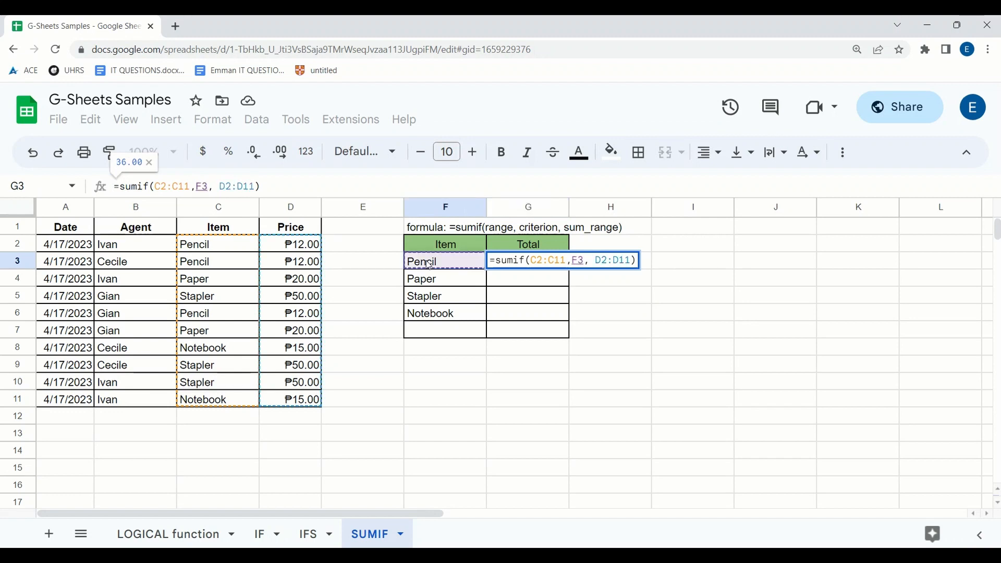
key(Return)
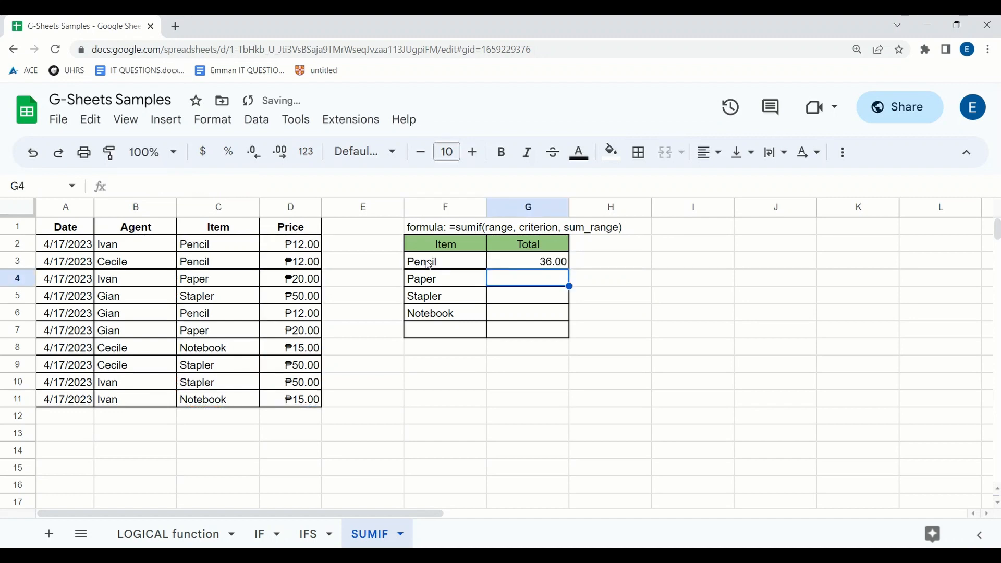
Make the criteria range in the G3 formula absolute as $C$2:$C$11
click(516, 264)
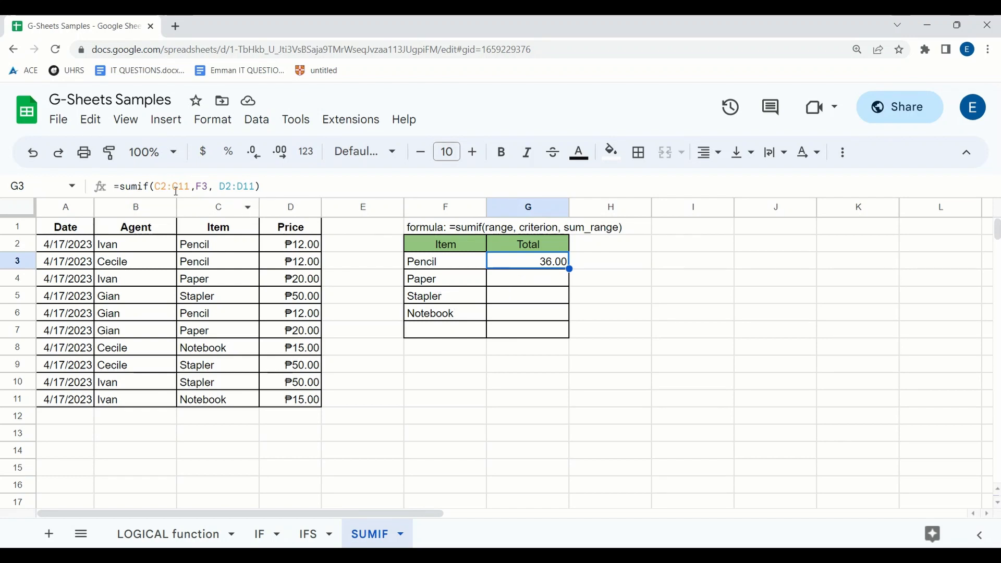
click(154, 187)
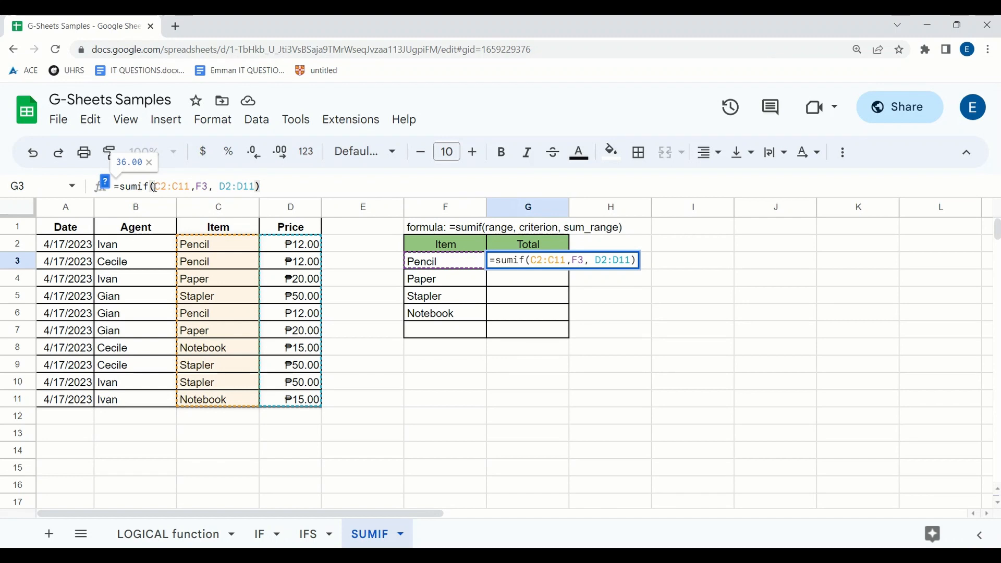
text($)
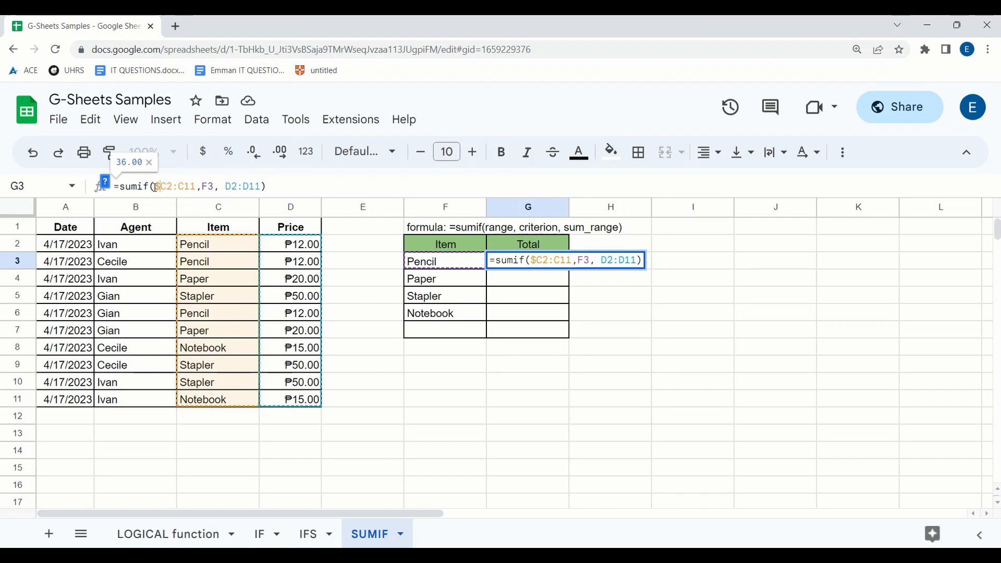
key(Right)
text($)
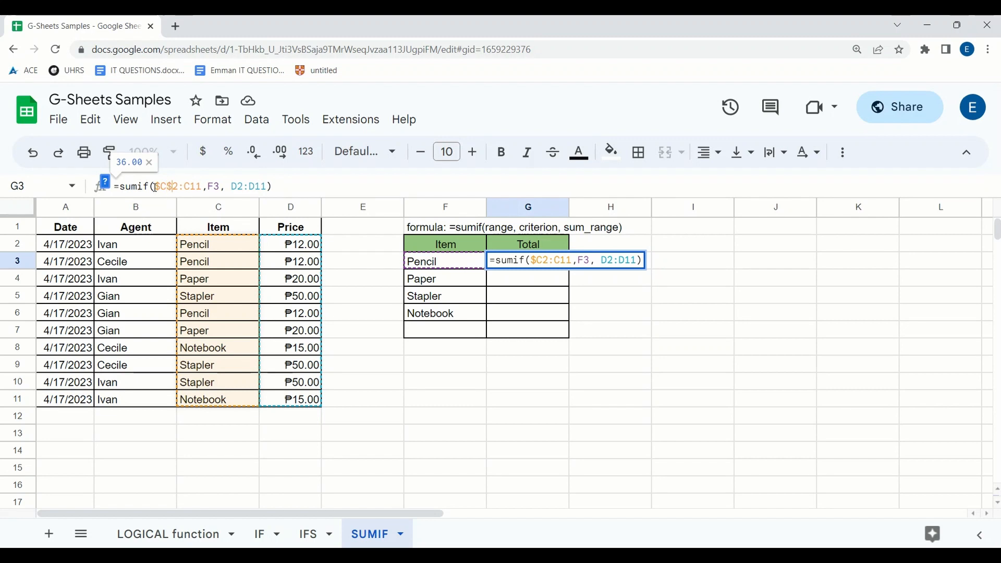
key(Right)
key(Right)
text($)
key(Right)
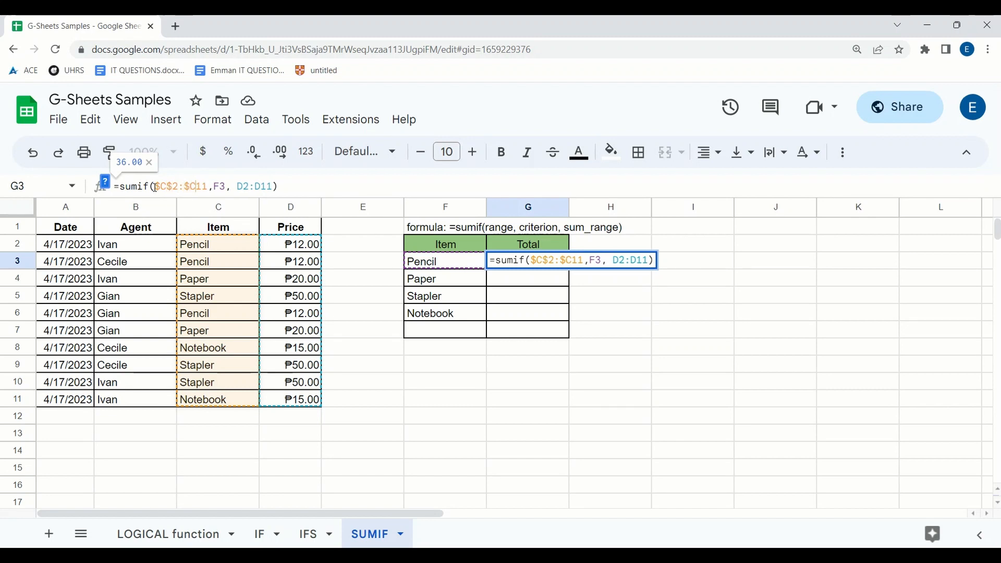
text($)
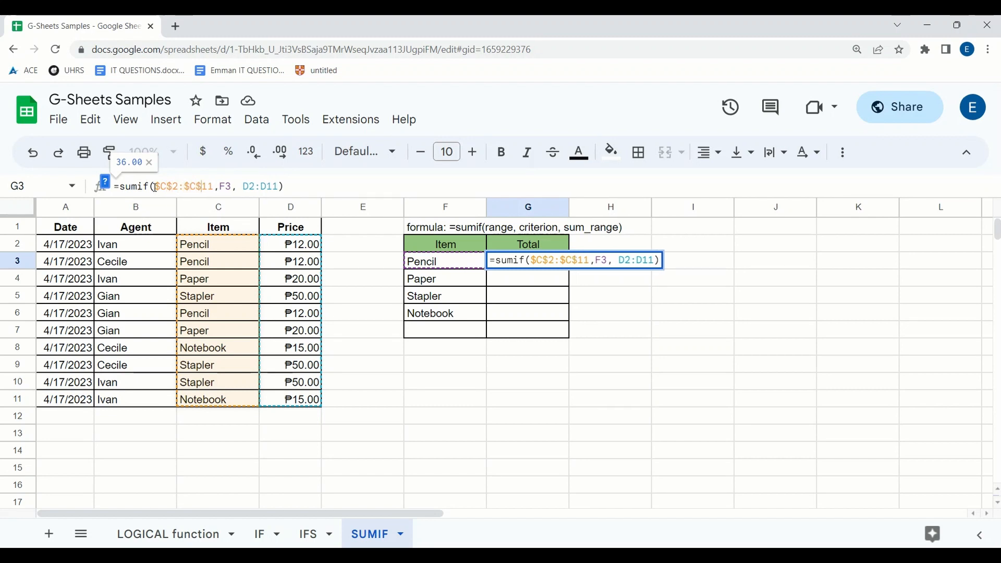
Make the sum range in the G3 formula absolute as $D$2:$D$11 and commit the formula
key(Right)
key(Right)
key(Right)
key(Right)
key(Right)
text($)
key(Right)
text($)
key(Right)
key(Right)
text($)
key(Right)
text($)
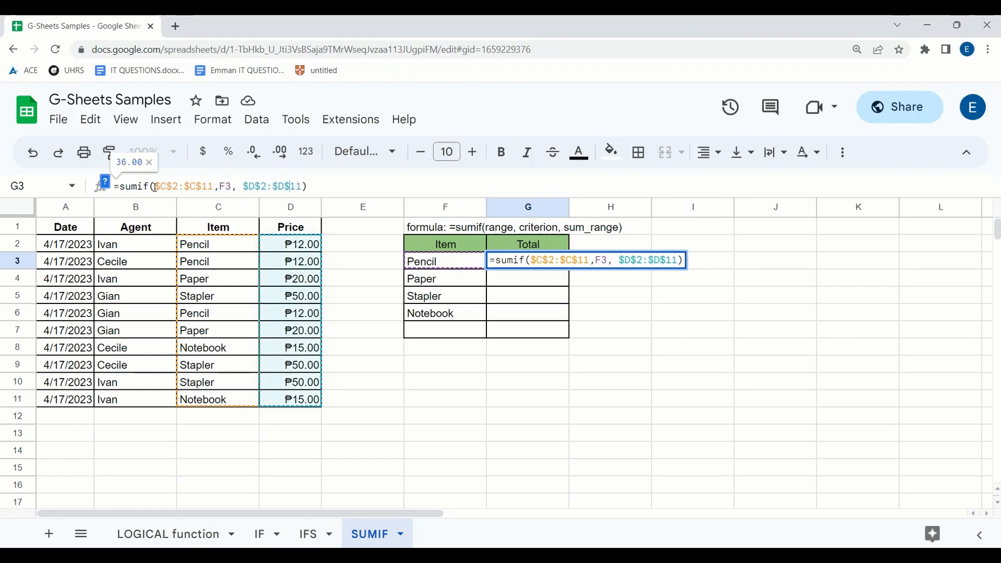
key(Return)
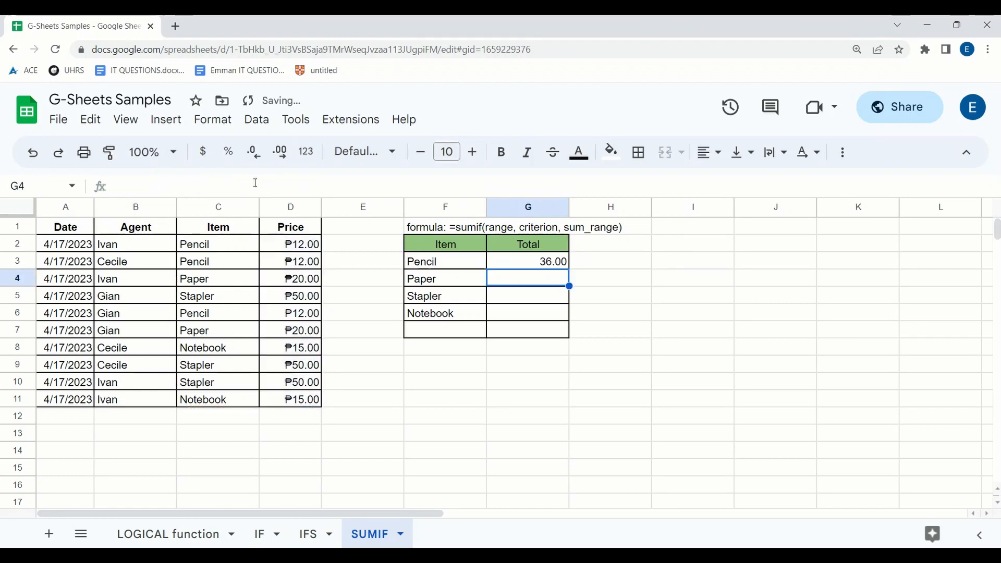
Copy the G3 formula into G4:G6 to total Paper, Stapler and Notebook
key(Up)
key(ctrl+c)
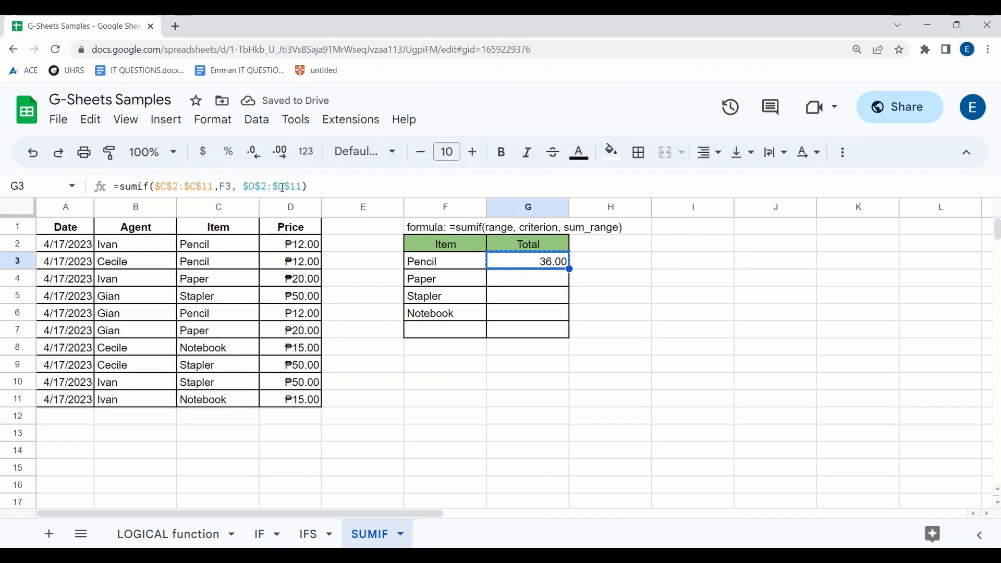
key(Down)
key(shift+Down)
key(shift+Down)
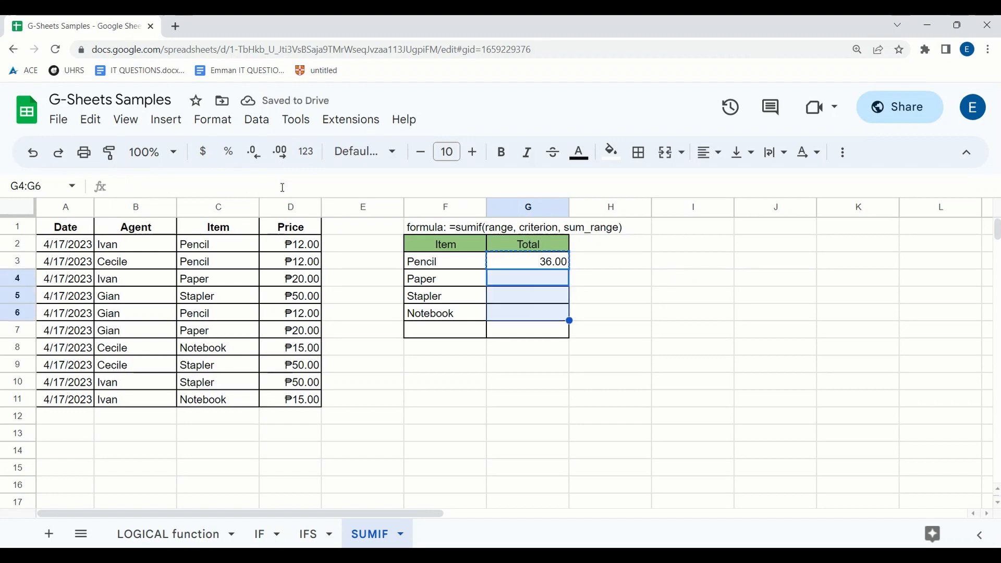
key(ctrl+v)
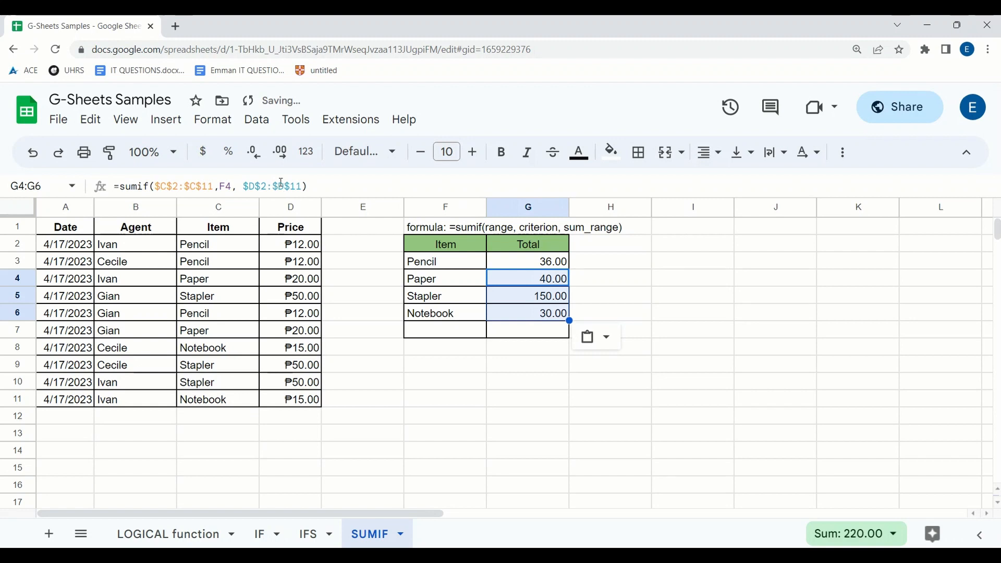
Enter =sumif(D2:D11,">=15") in F9 to sum the prices of at least 15
click(446, 369)
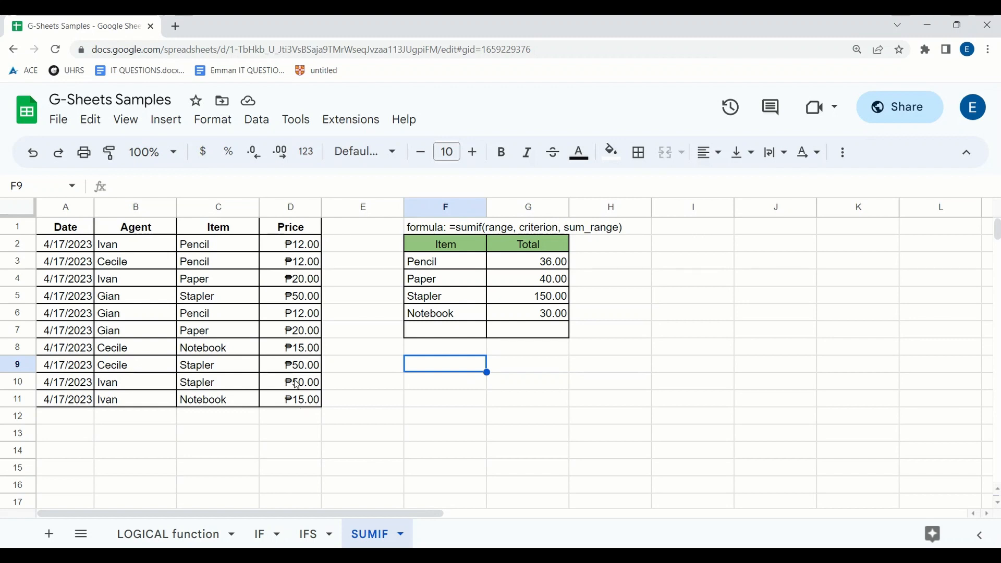
text(=)
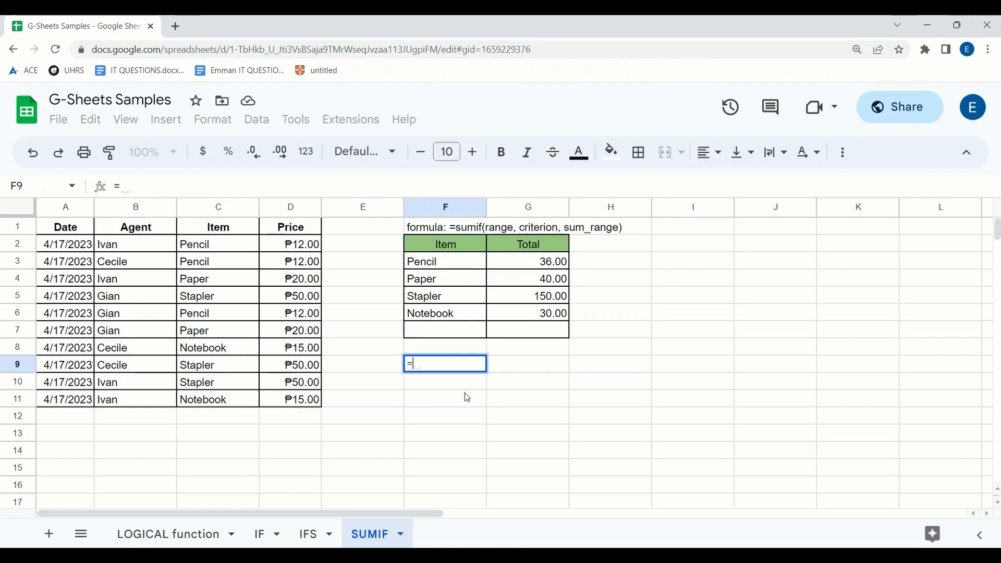
text(sumif()
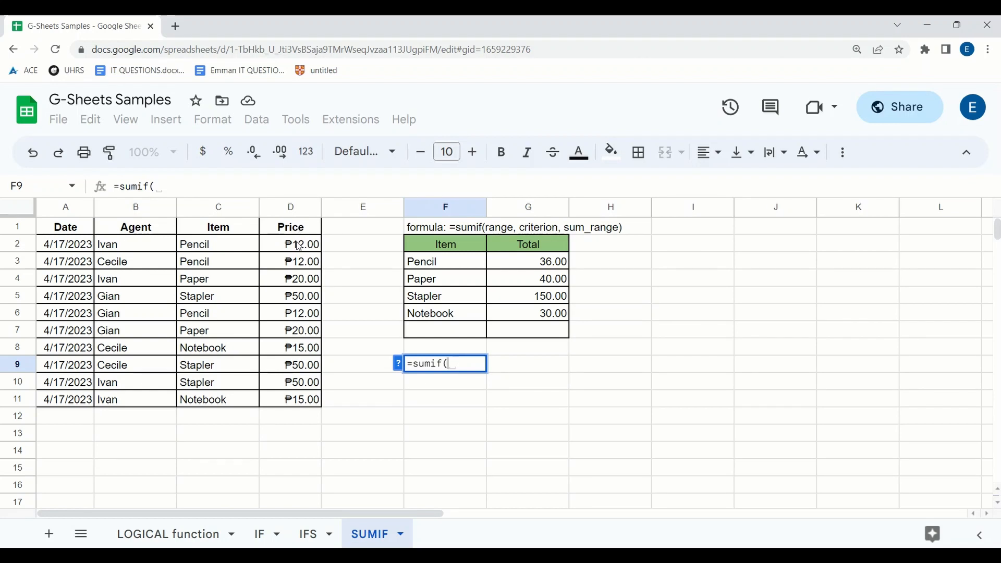
drag(299, 246, 305, 401)
text(,)
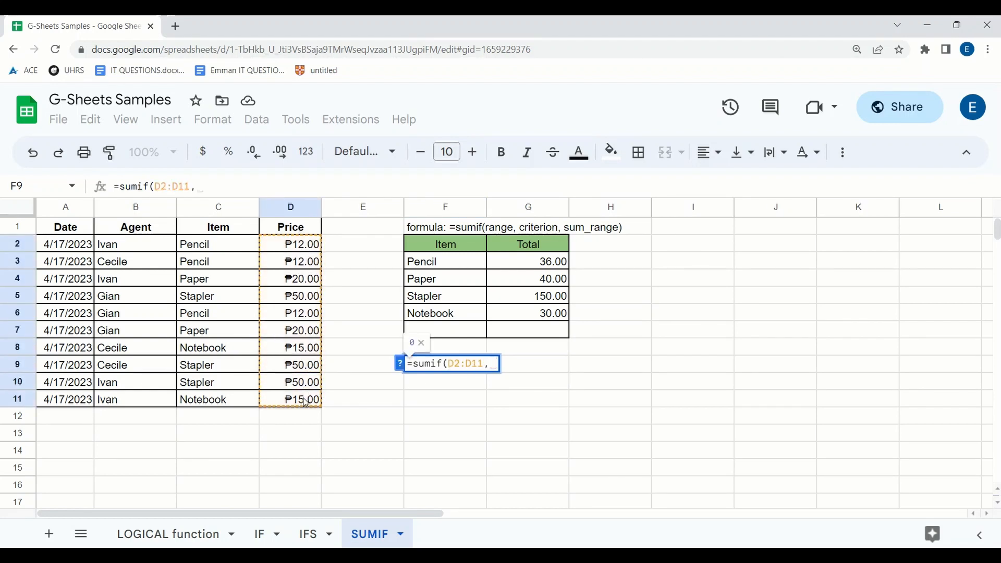
text(">)
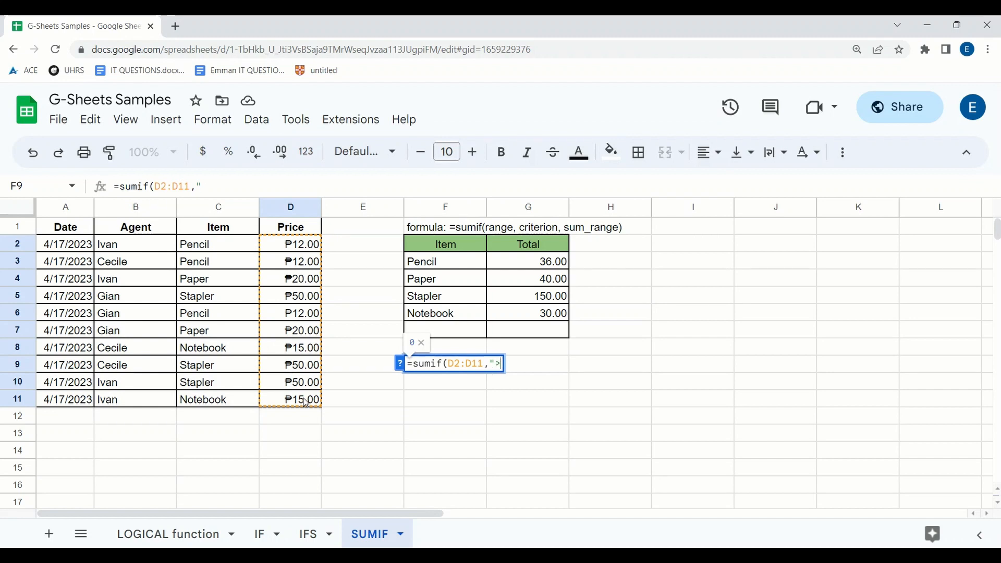
text(=5)
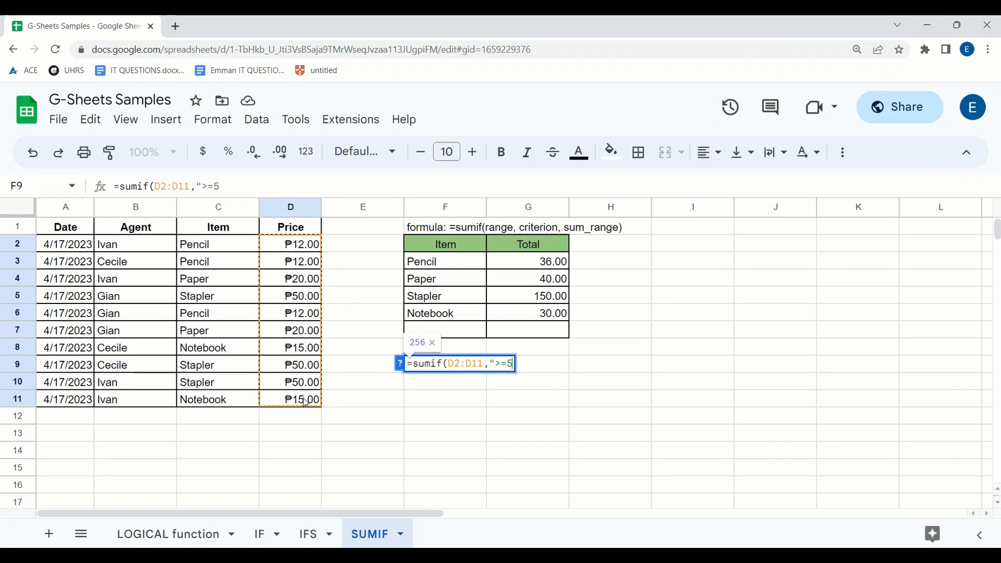
key(BackSpace)
text(15)
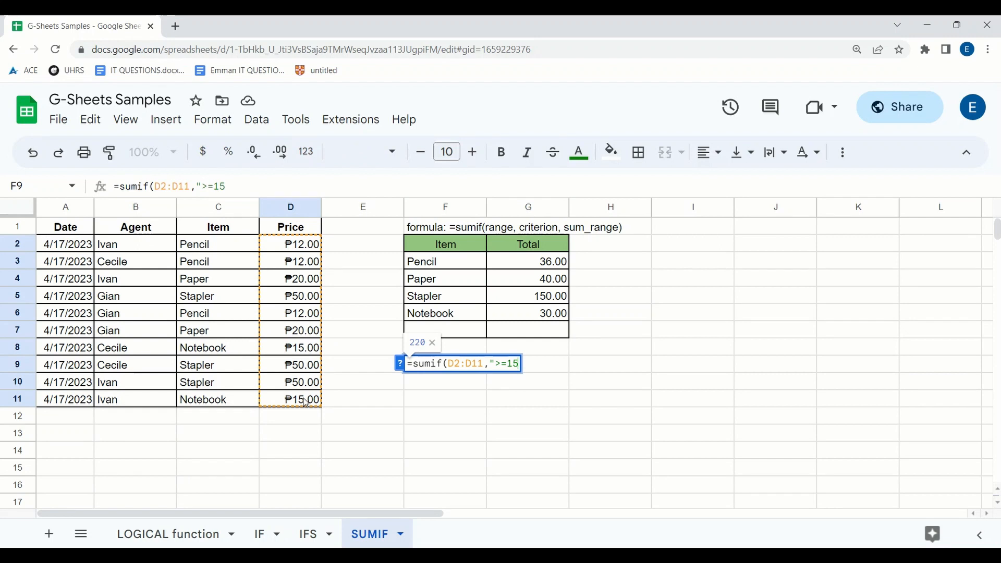
text("))
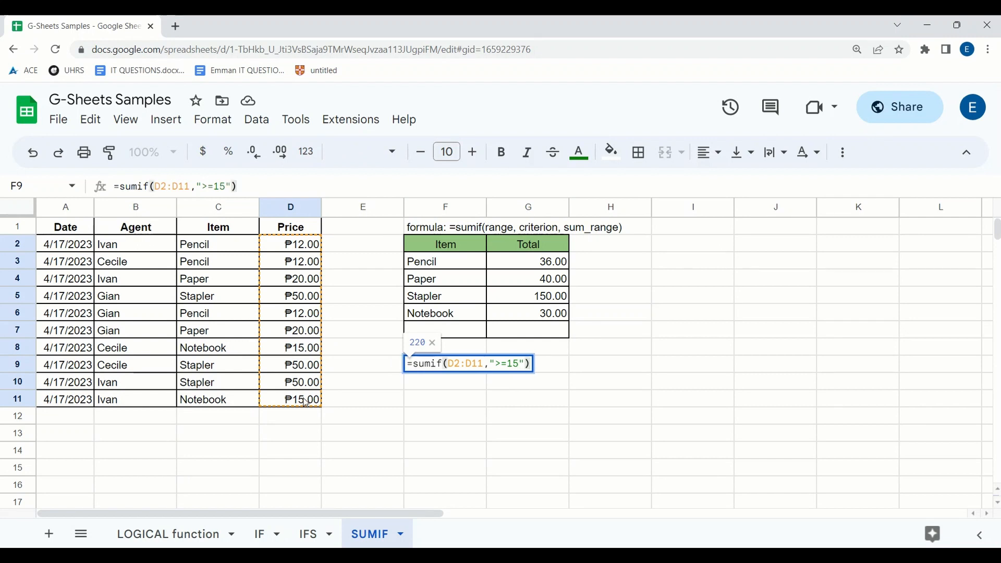
key(Return)
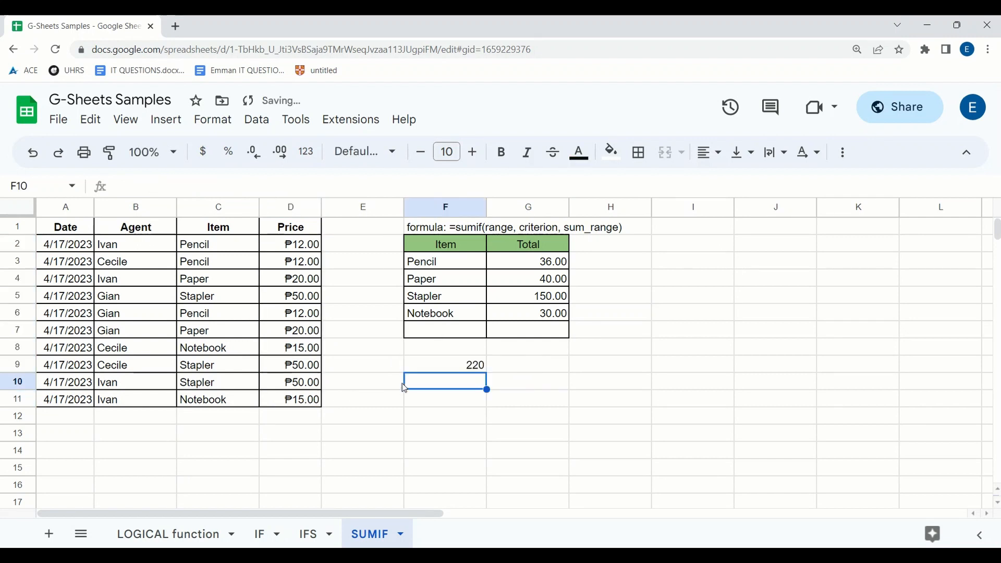
Change the criterion in the F9 SUMIF formula to "<=12" to sum the prices of at most 12
click(451, 368)
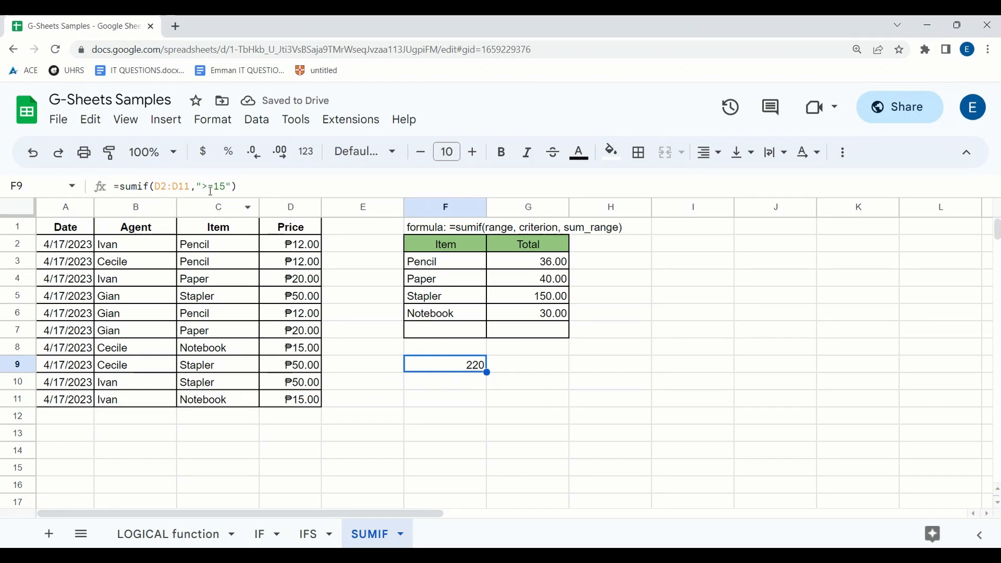
click(226, 185)
key(BackSpace)
key(BackSpace)
key(BackSpace)
key(BackSpace)
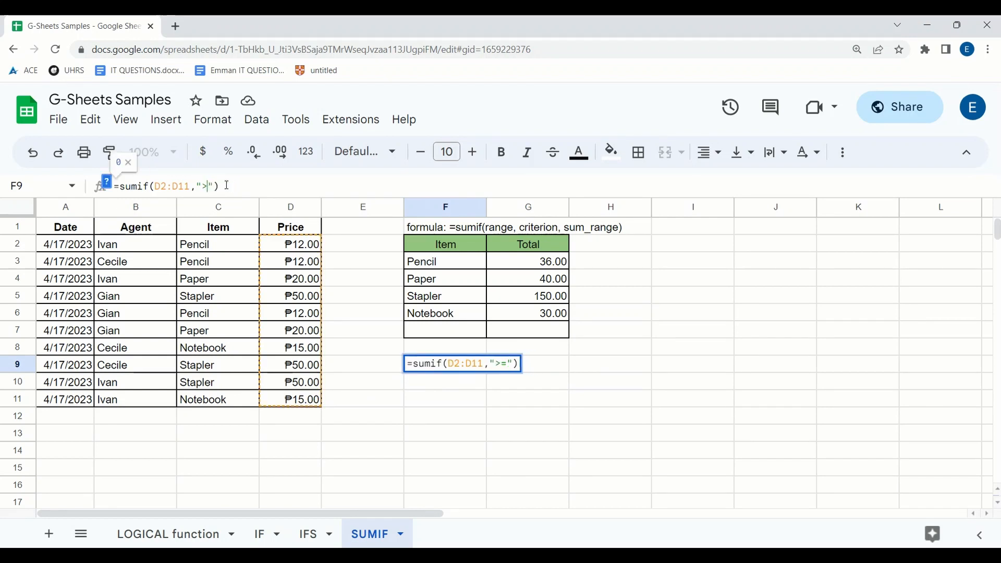
text(<=12)
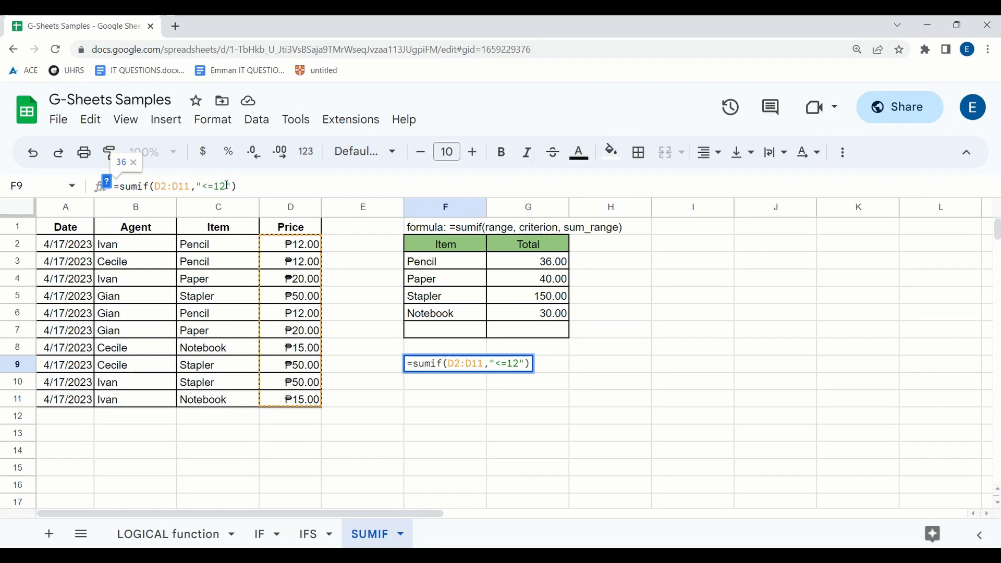
key(Return)
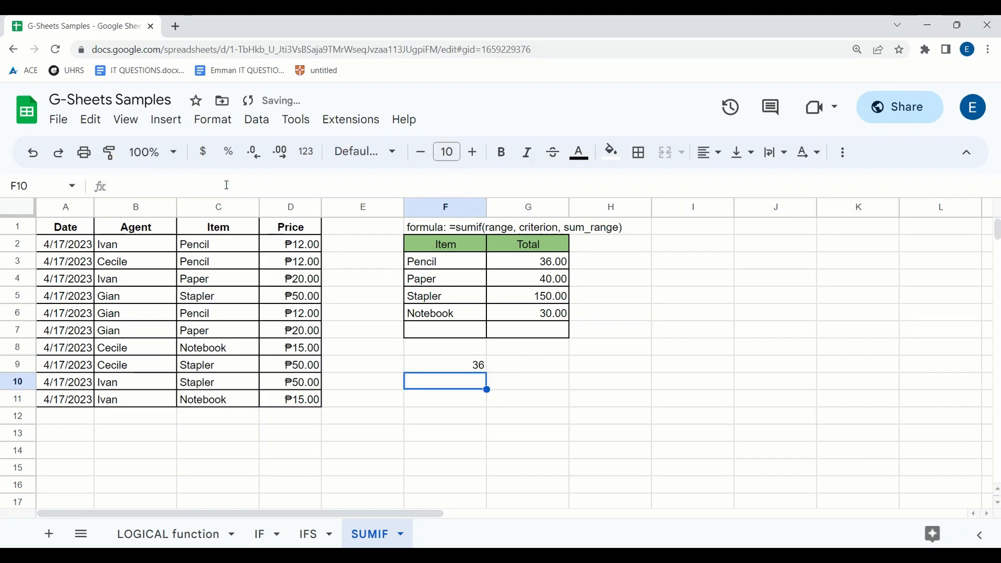
click(457, 364)
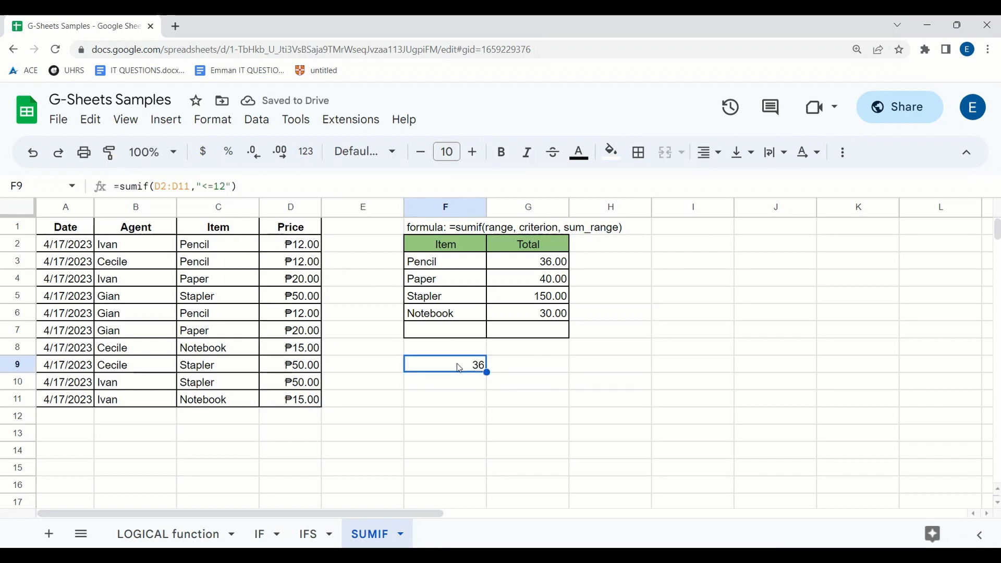
Begin a SUMIF formula in F10 with agent range B2:B11 and the agent name from B2 as a quoted text criterion
click(451, 385)
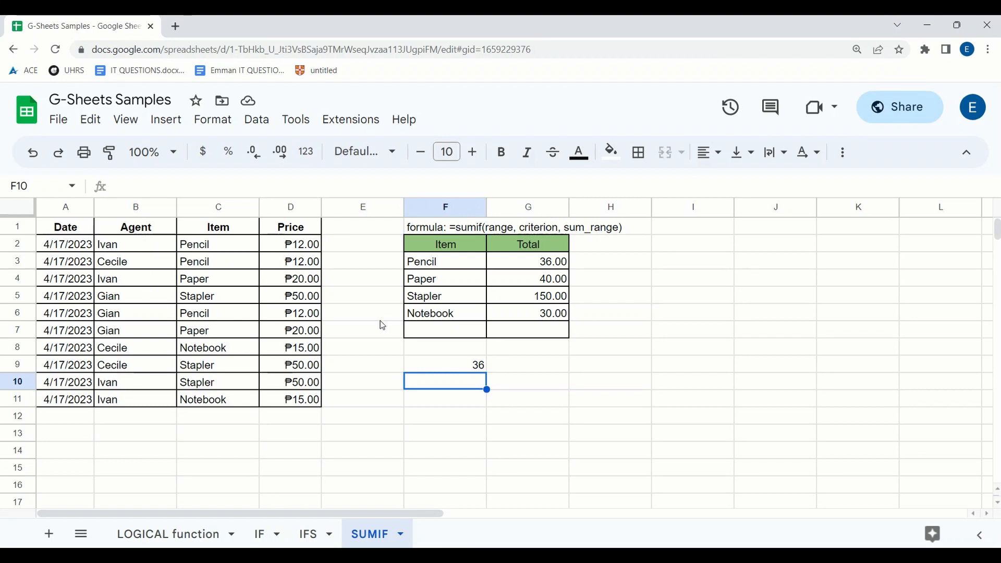
text(=)
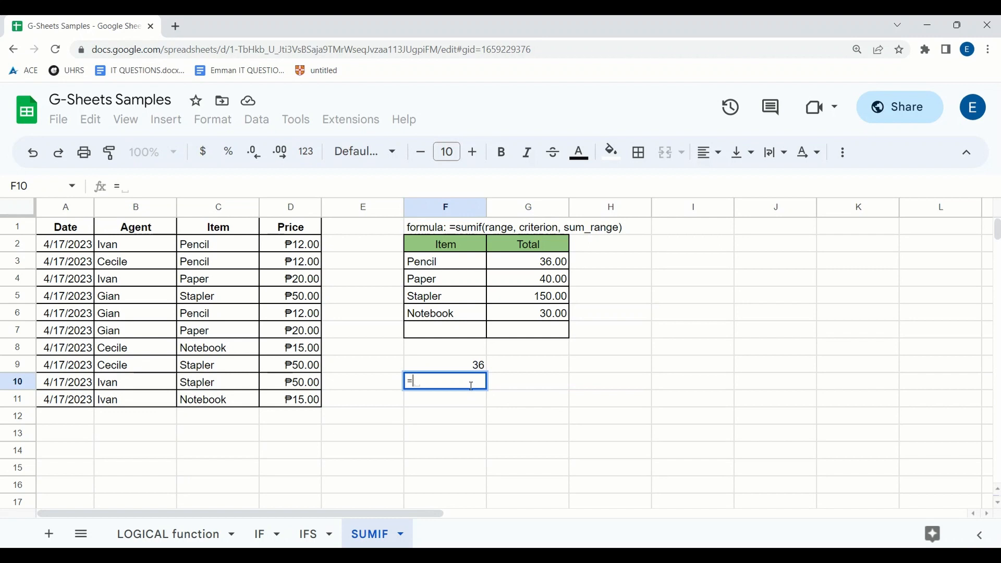
text(sumif)
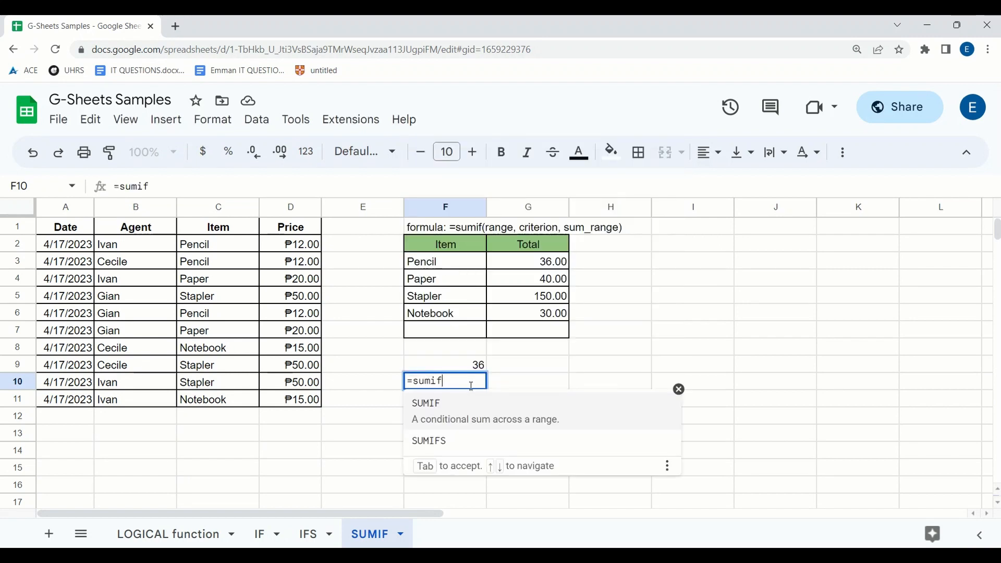
text(()
drag(133, 249, 146, 404)
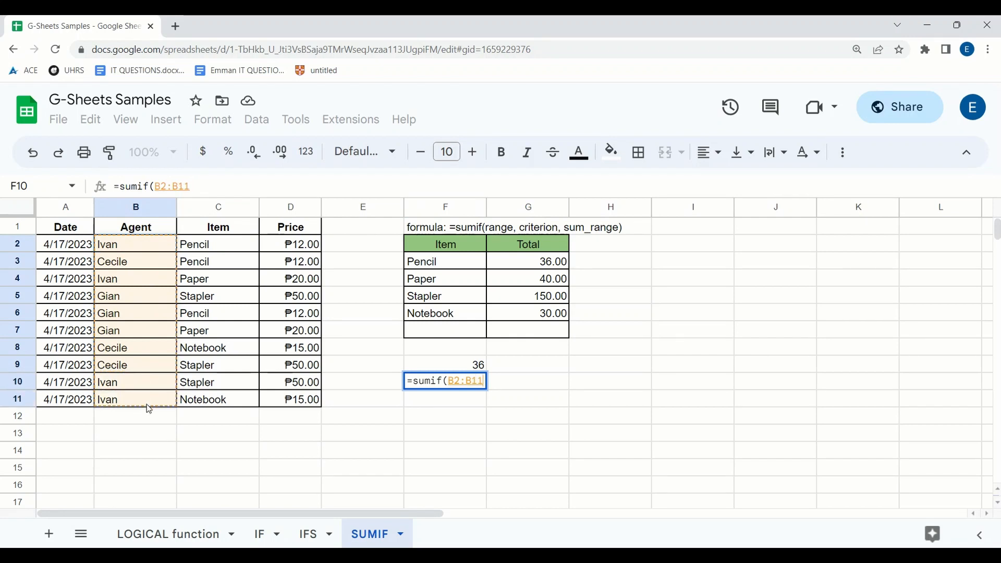
text(,)
text(Ivan",)
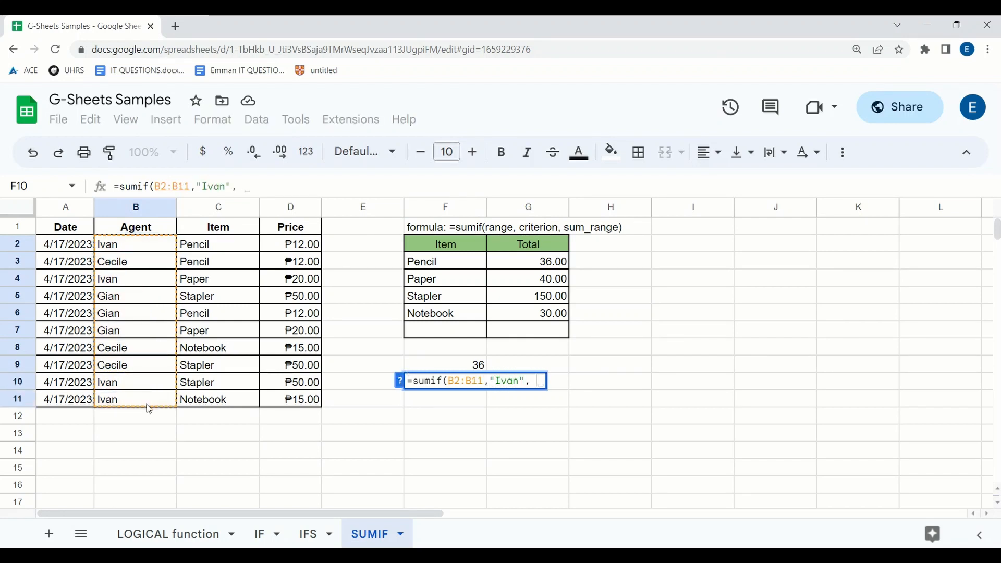
Add the second condition C2:C11,"Pencil" and sum range D2:D11 to the F10 SUMIF formula, and commit it
drag(197, 250, 214, 396)
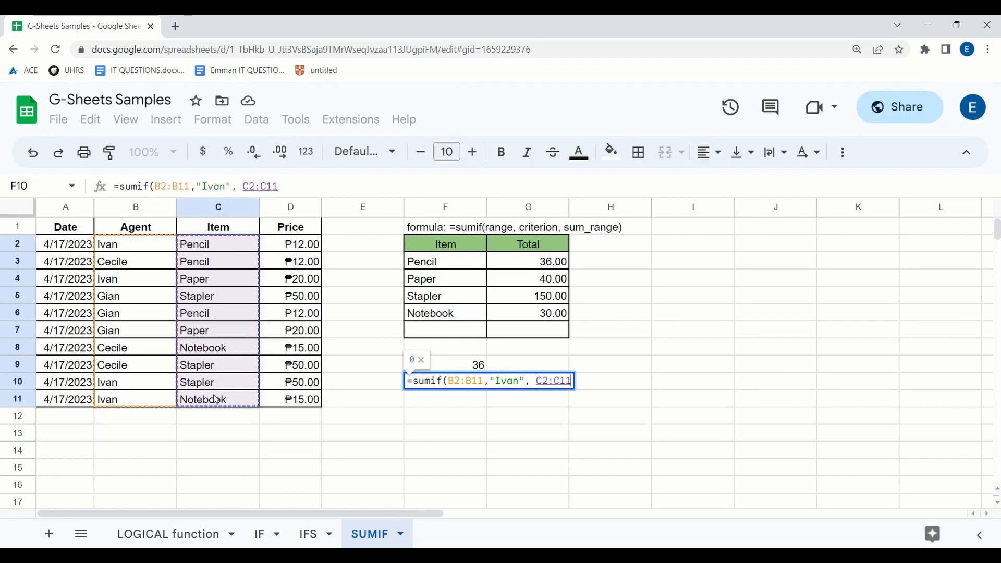
text(,)
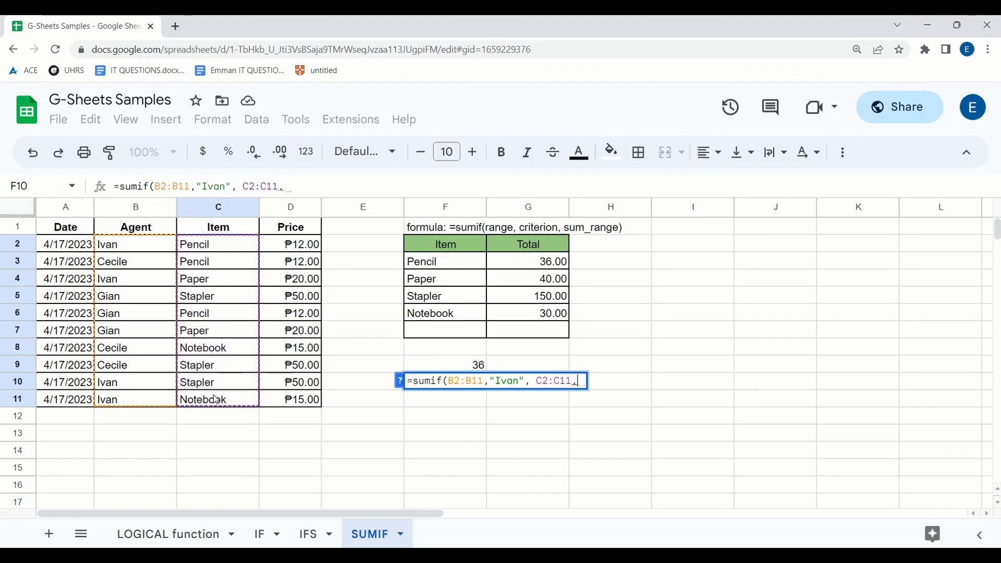
text("Pencil")
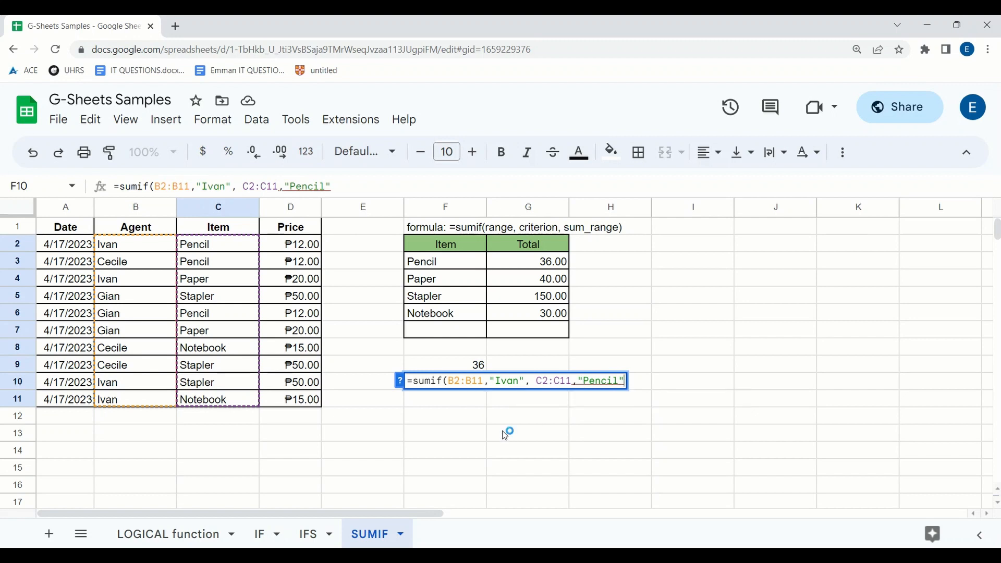
text(,)
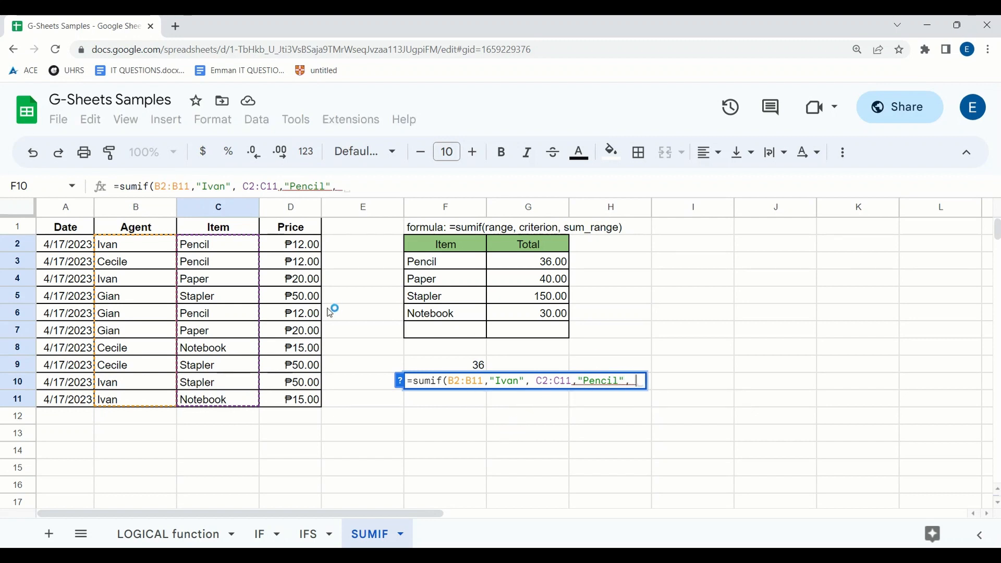
drag(284, 248, 300, 402)
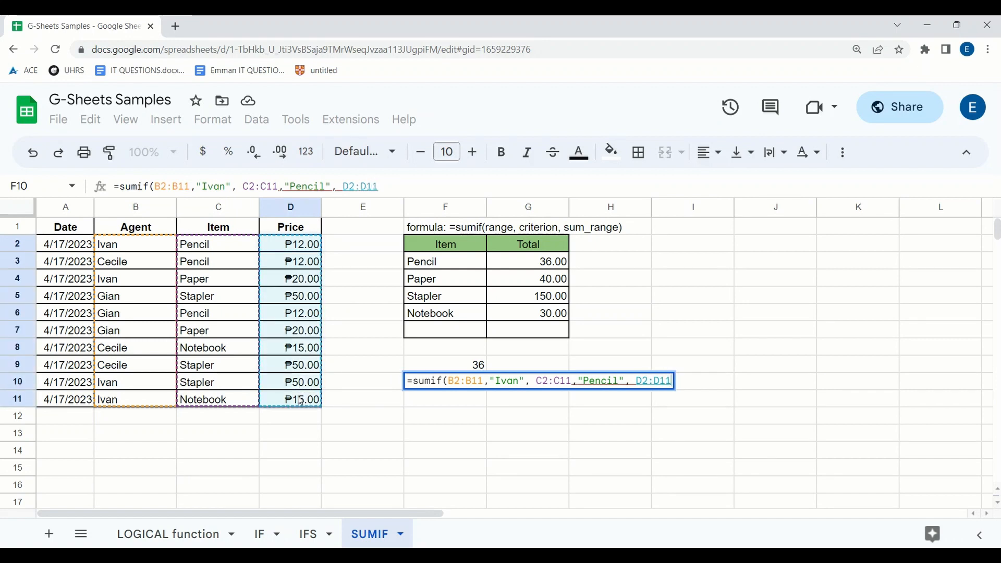
text())
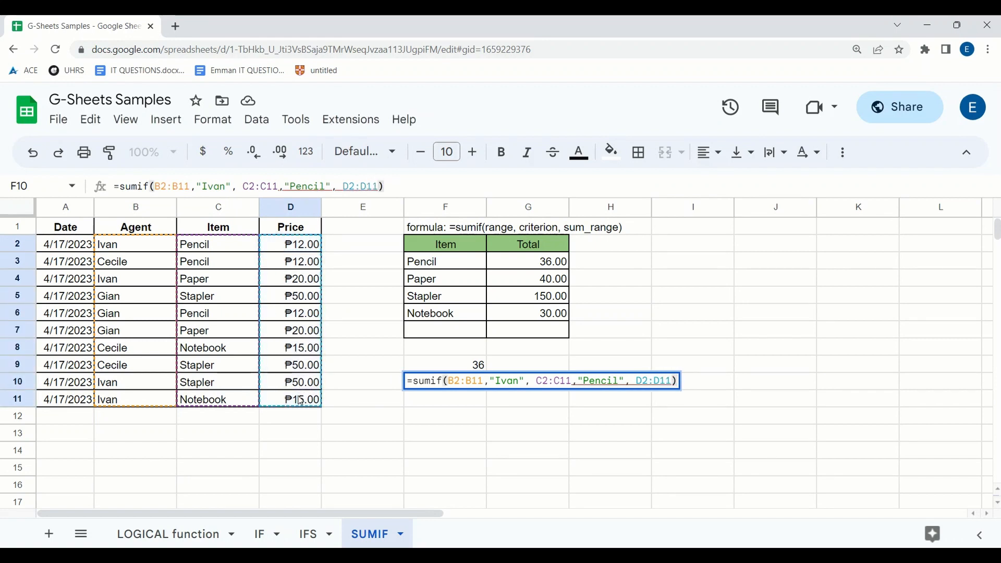
click(625, 381)
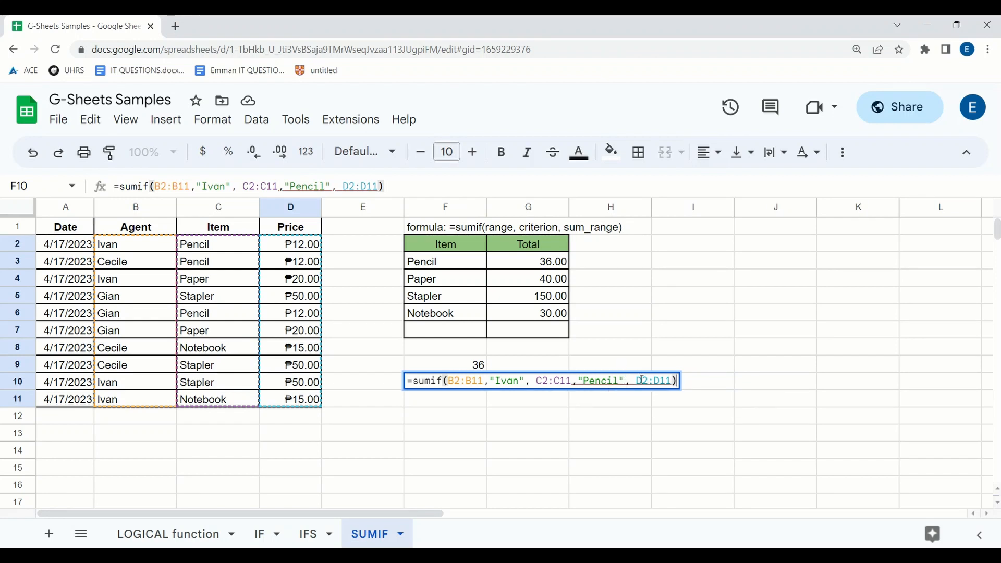
click(650, 381)
key(Return)
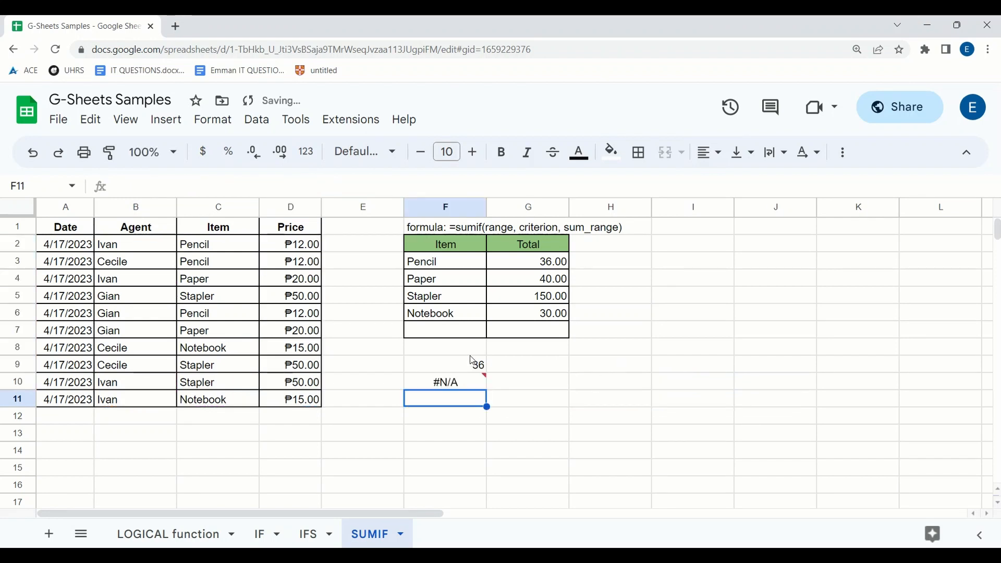
Examine the error details of F10 and compare its arguments with those of the SUMIF formula in G3
mouse_move(456, 389)
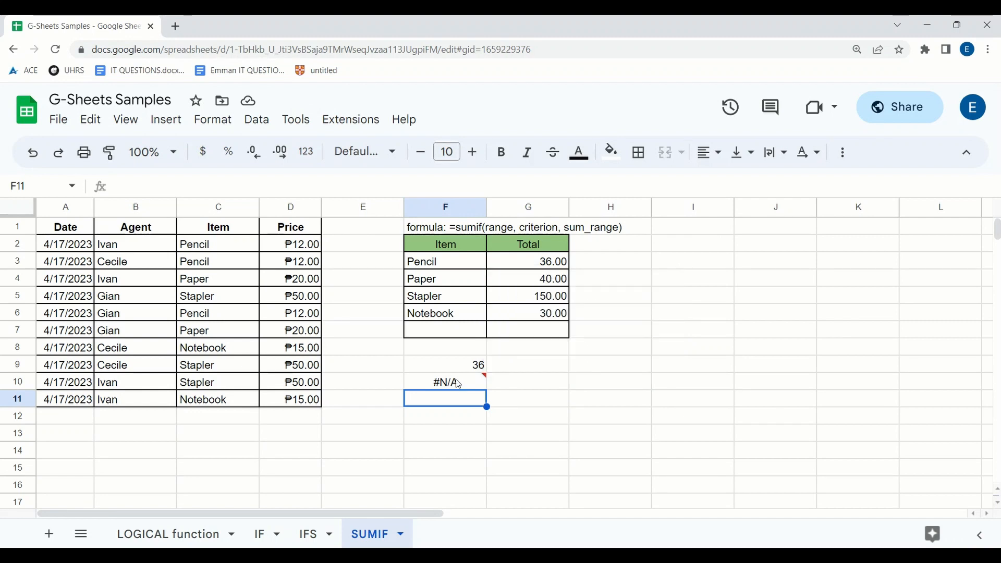
click(456, 386)
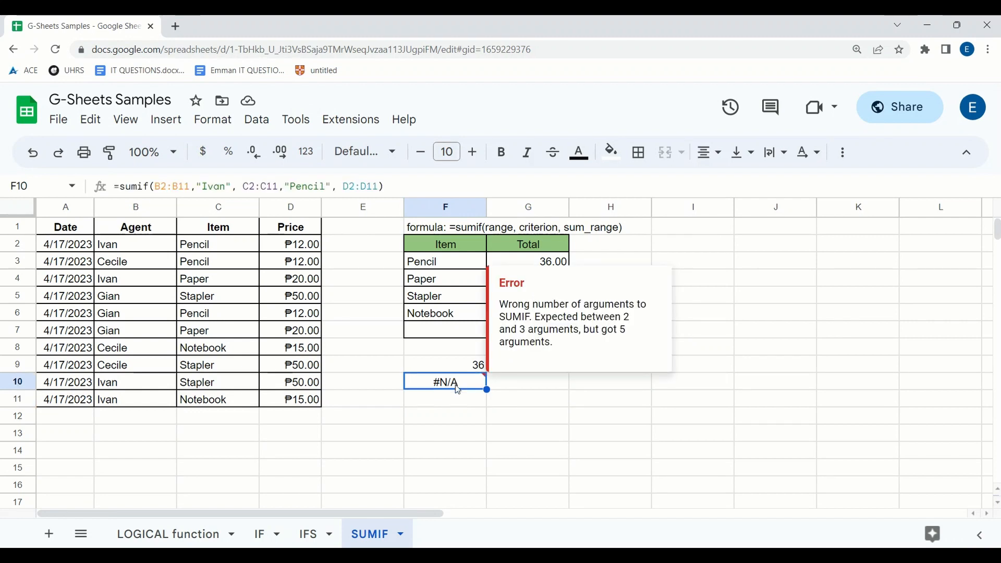
click(521, 396)
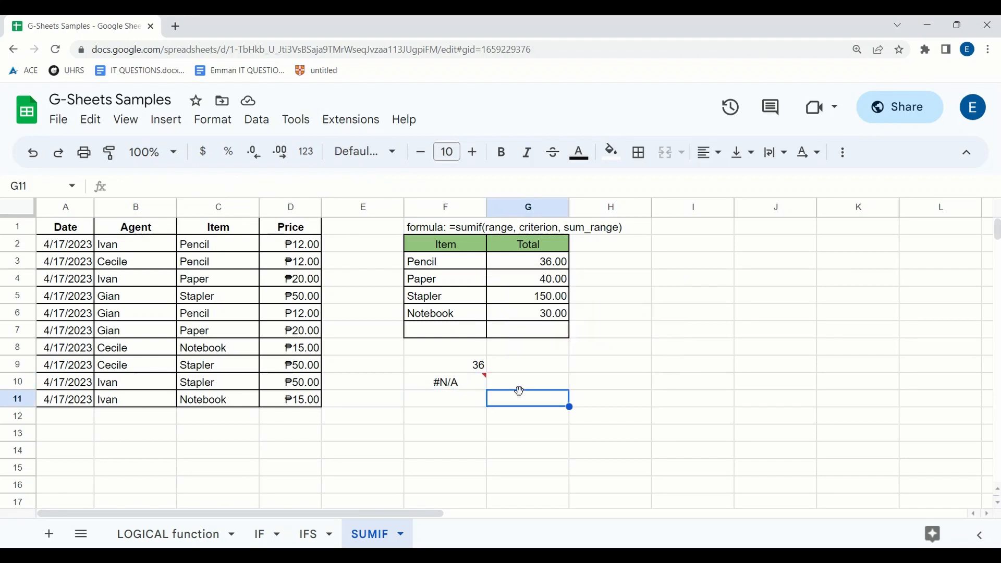
click(547, 264)
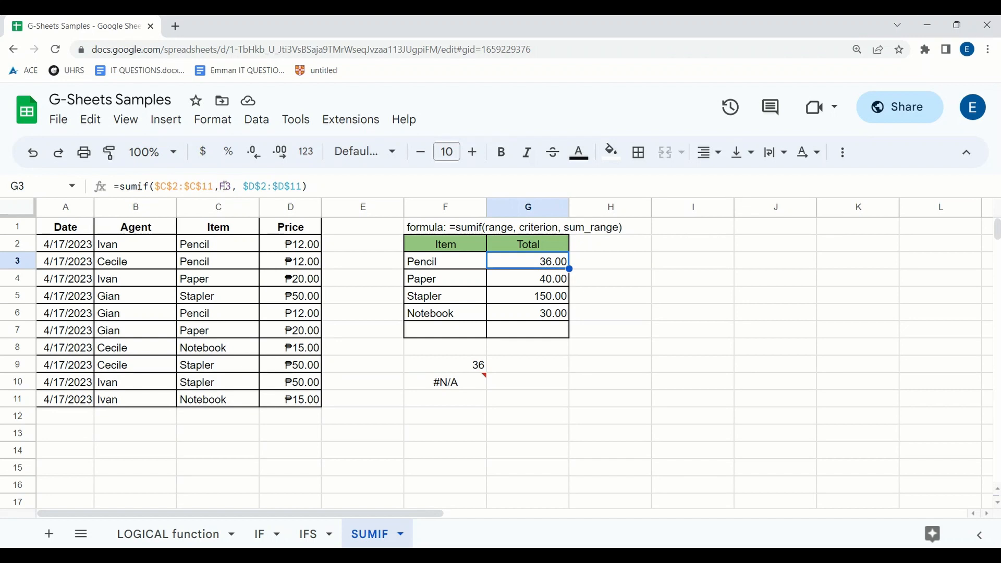
click(279, 187)
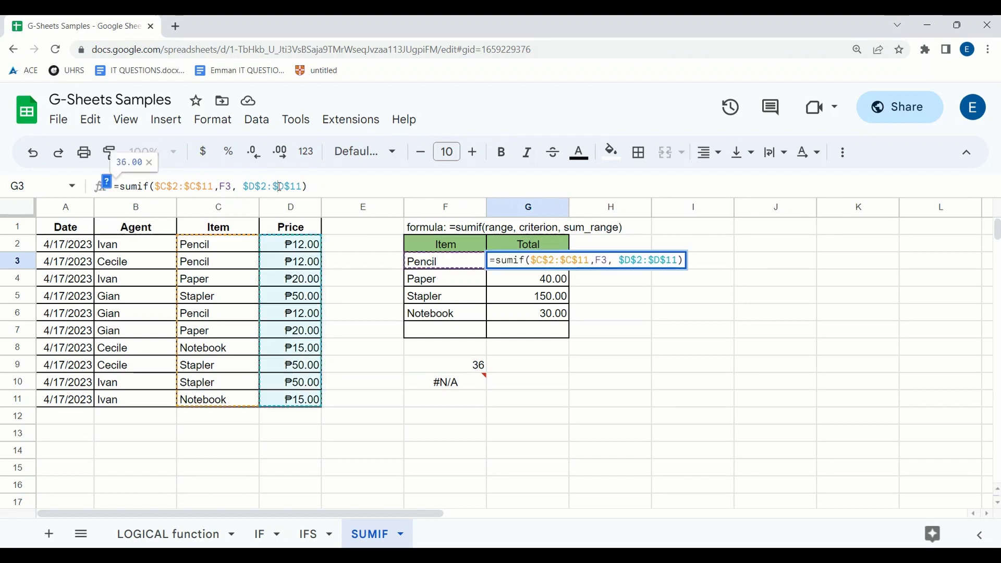
click(457, 387)
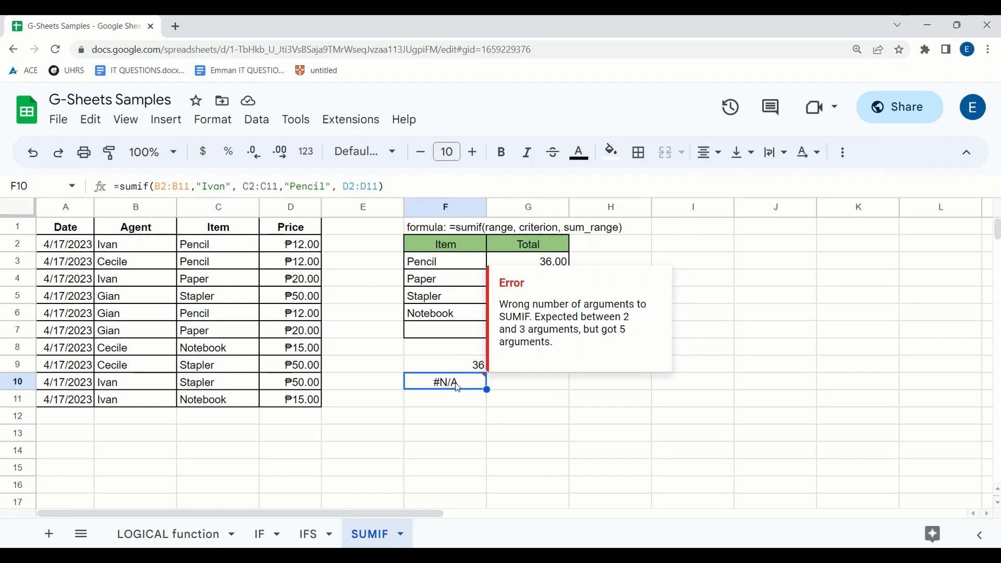
click(468, 405)
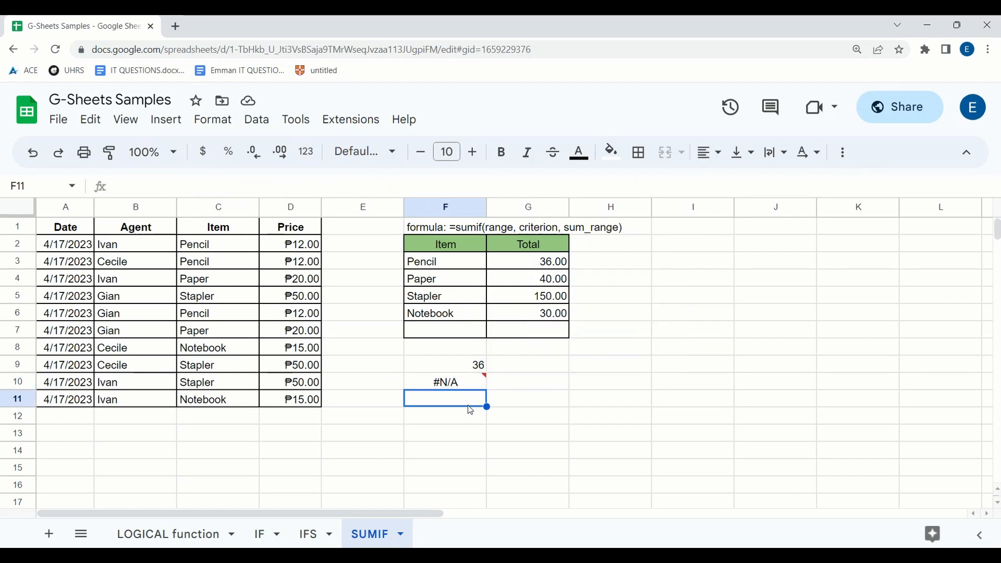
mouse_move(471, 387)
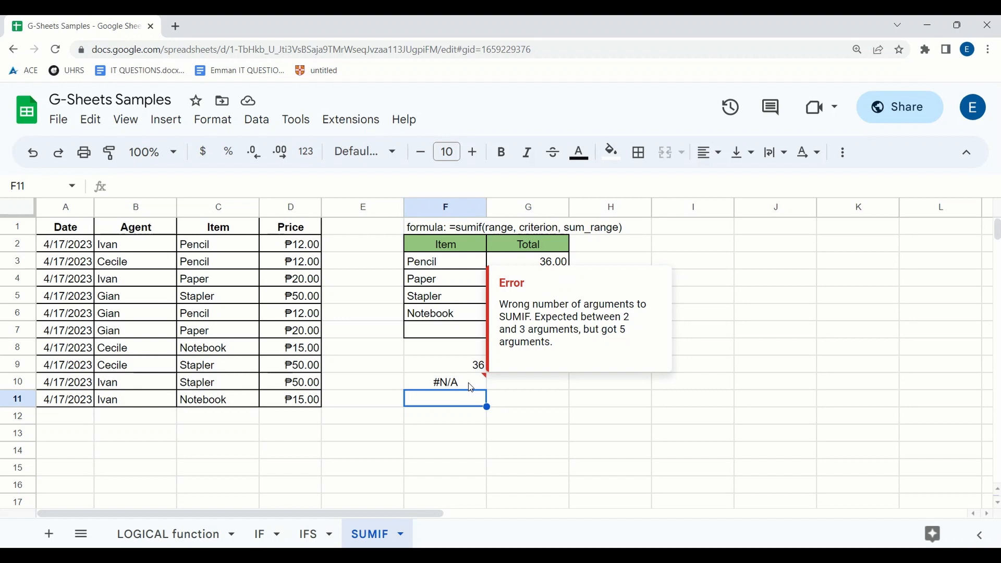
click(471, 387)
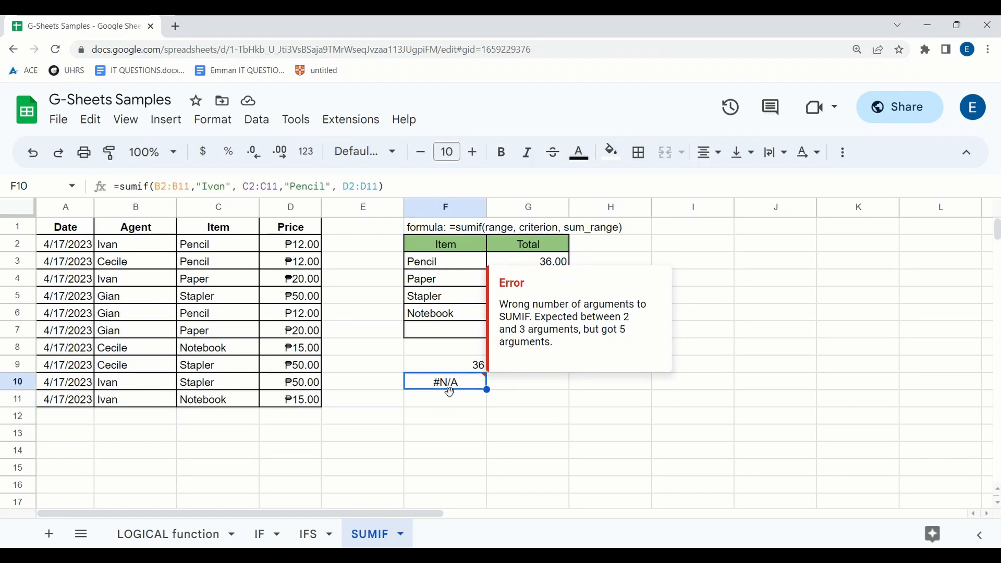
click(443, 404)
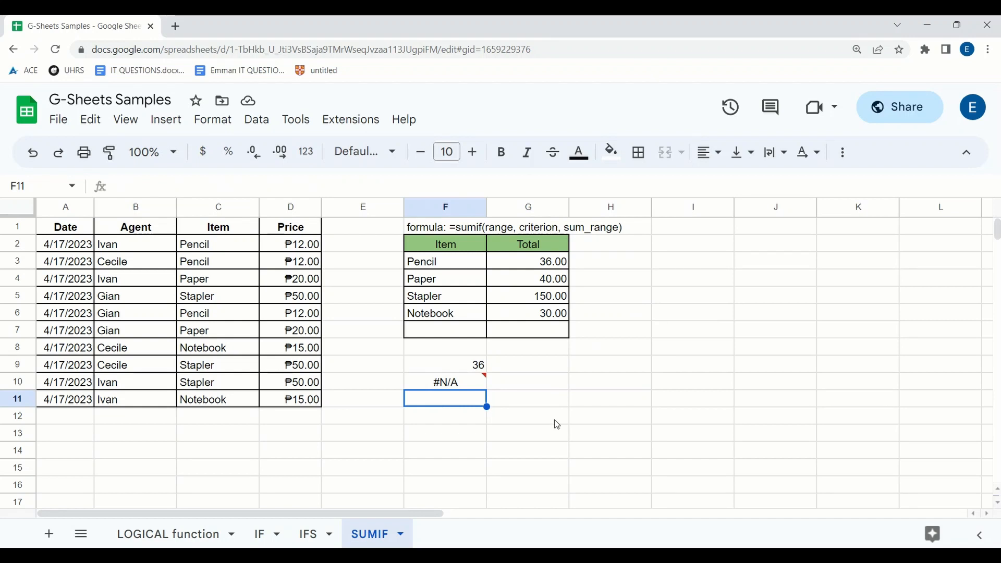